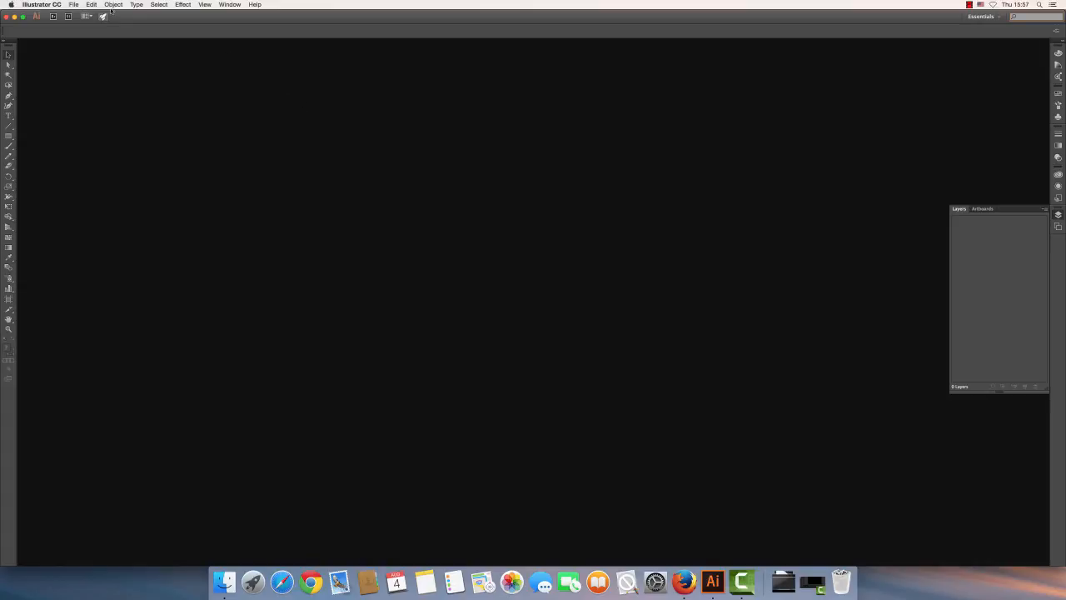
Step: Create a new document named "Shape Builder" with the Print profile, A4 size and landscape orientation
left_click(73, 5)
left_click(83, 16)
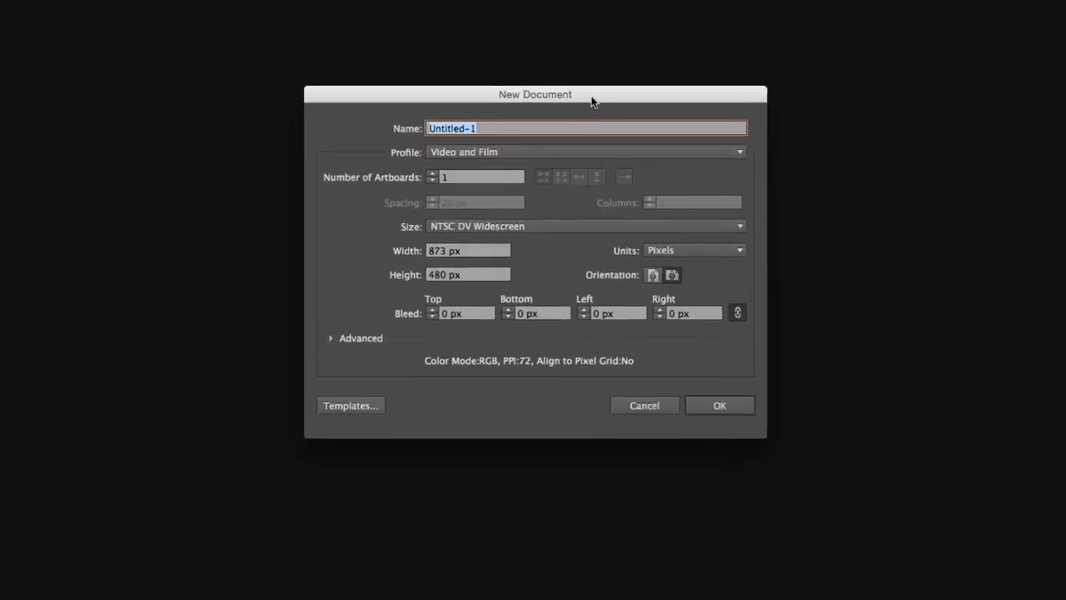
type("Shape ")
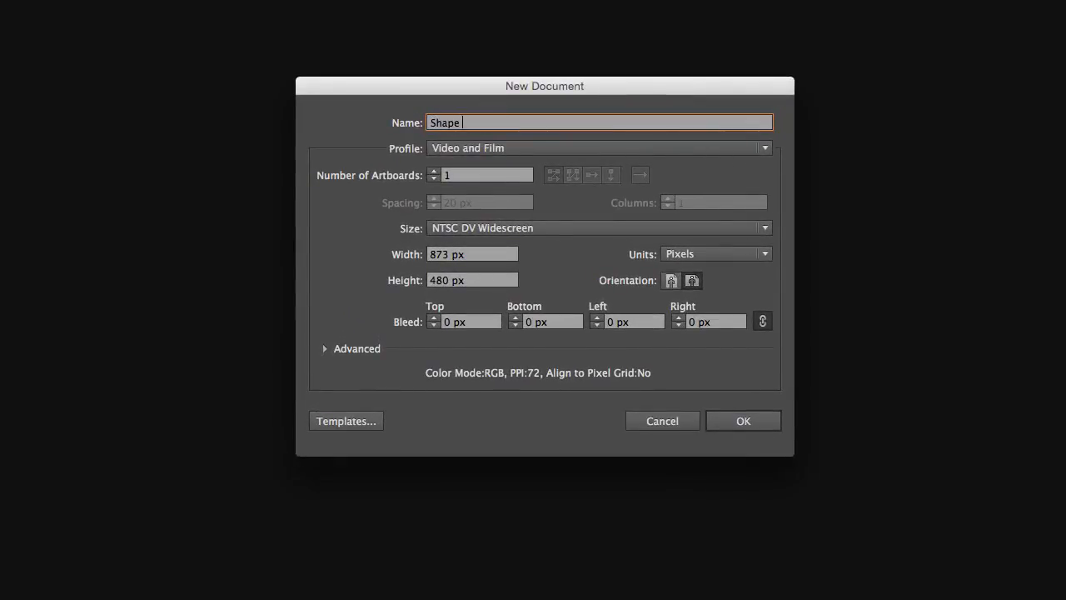
type("Builder")
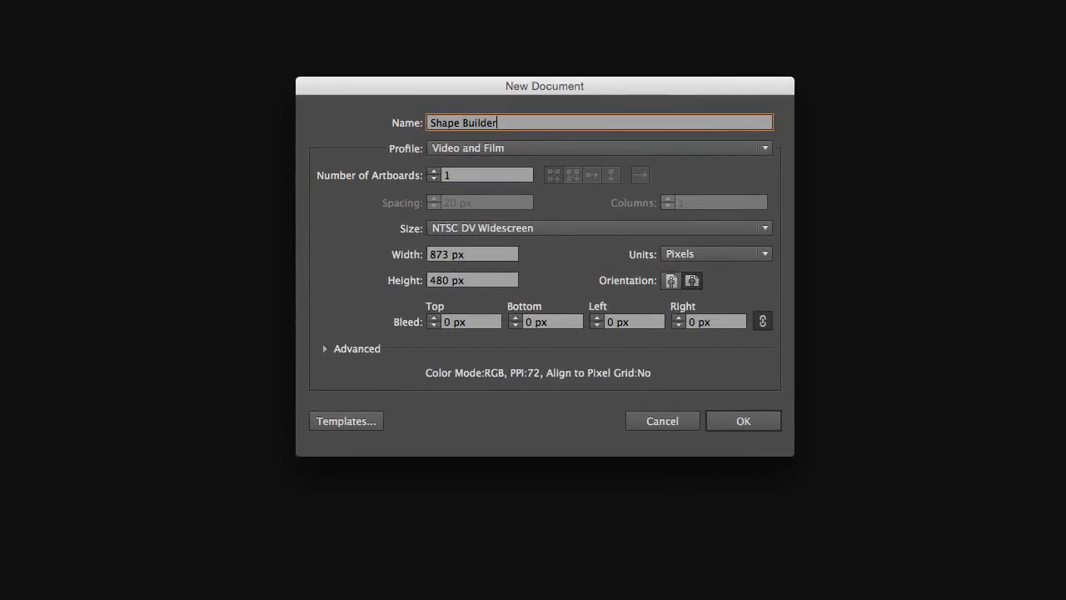
left_click(533, 148)
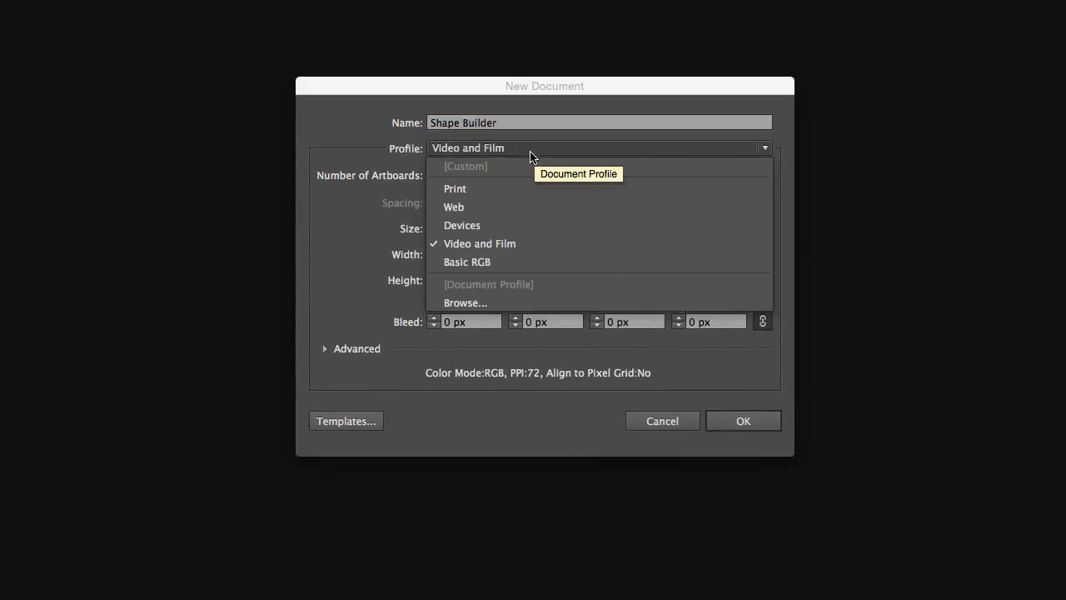
left_click(518, 190)
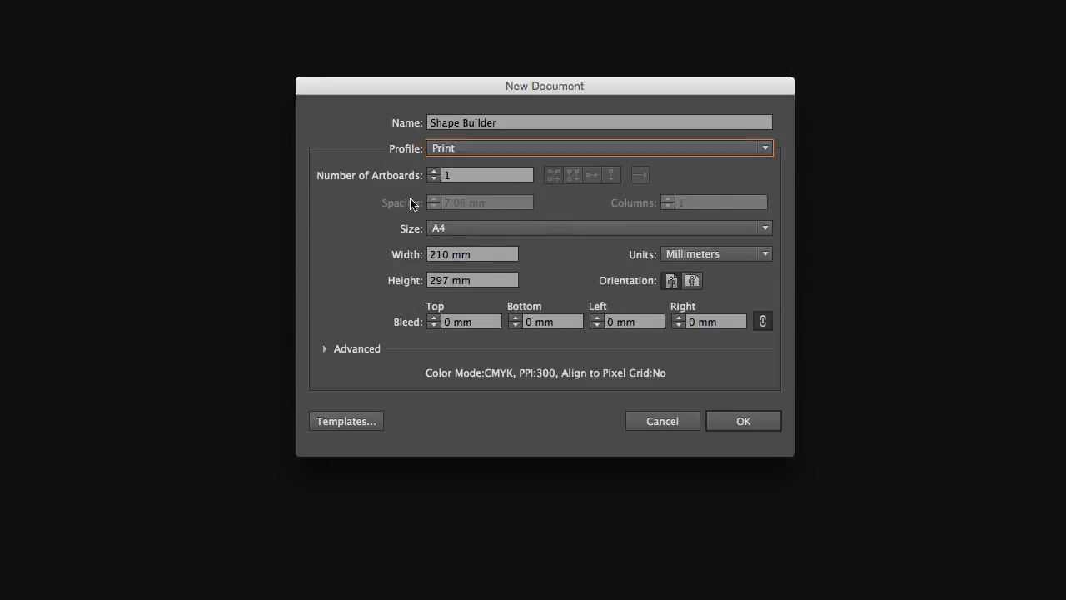
left_click(694, 285)
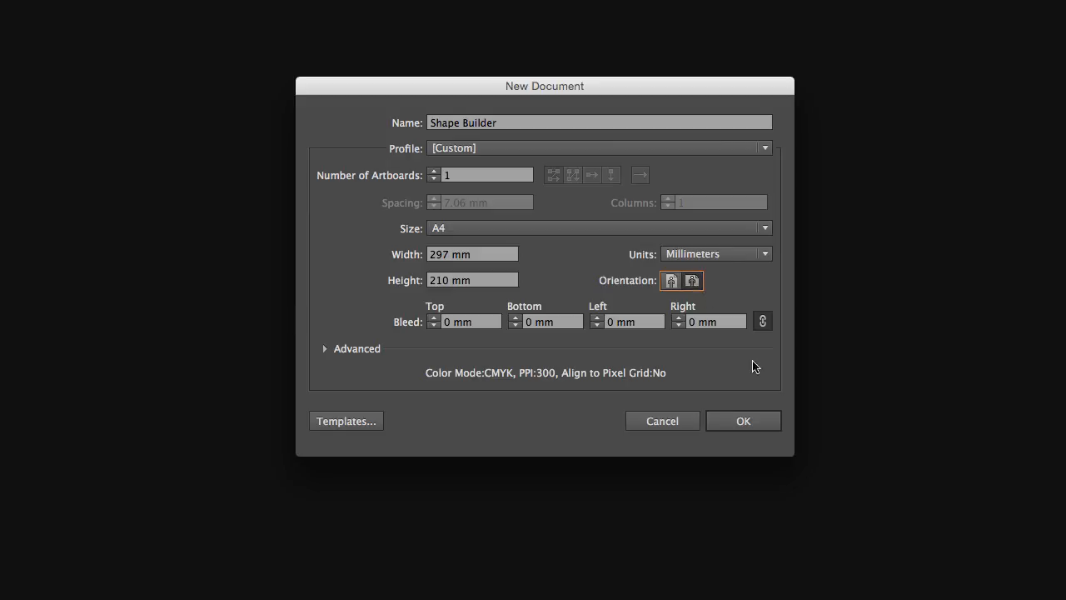
left_click(743, 421)
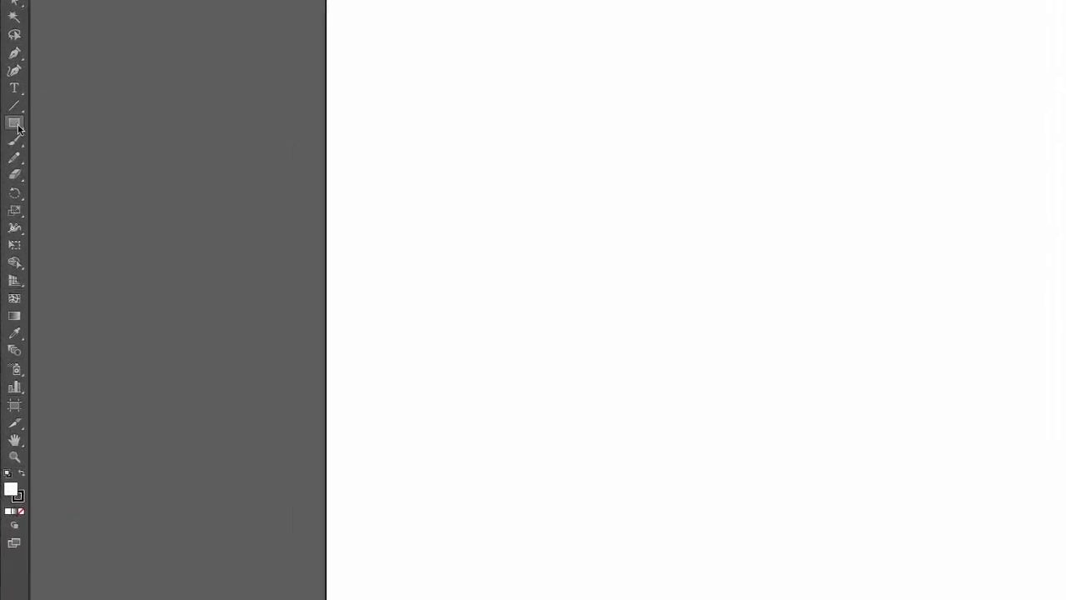
Step: Draw a large circle about 177 mm in diameter on the artboard with the Ellipse tool
left_click(10, 138)
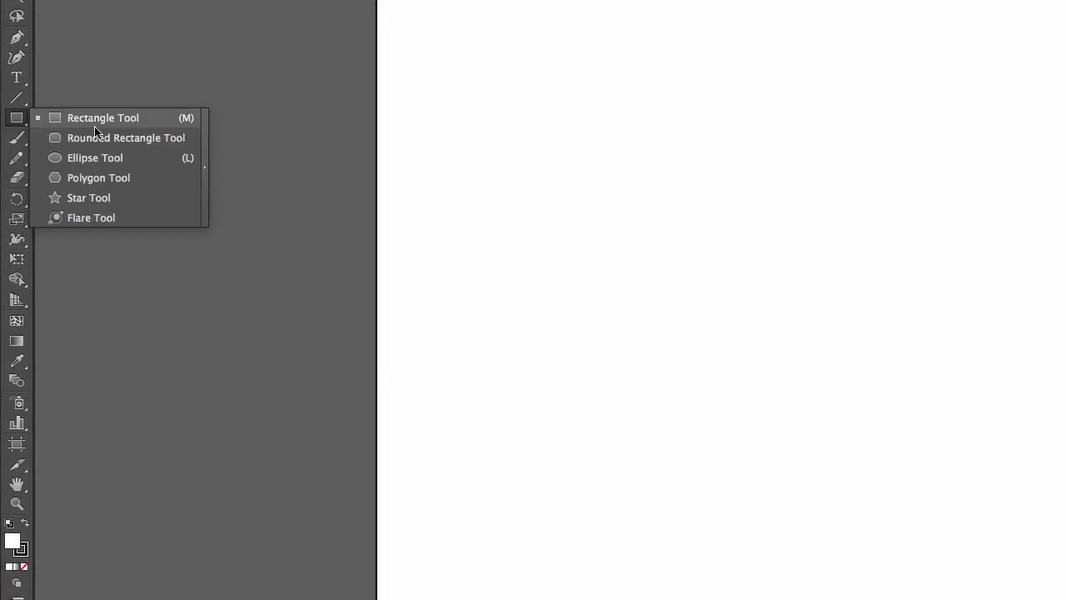
left_click(109, 152)
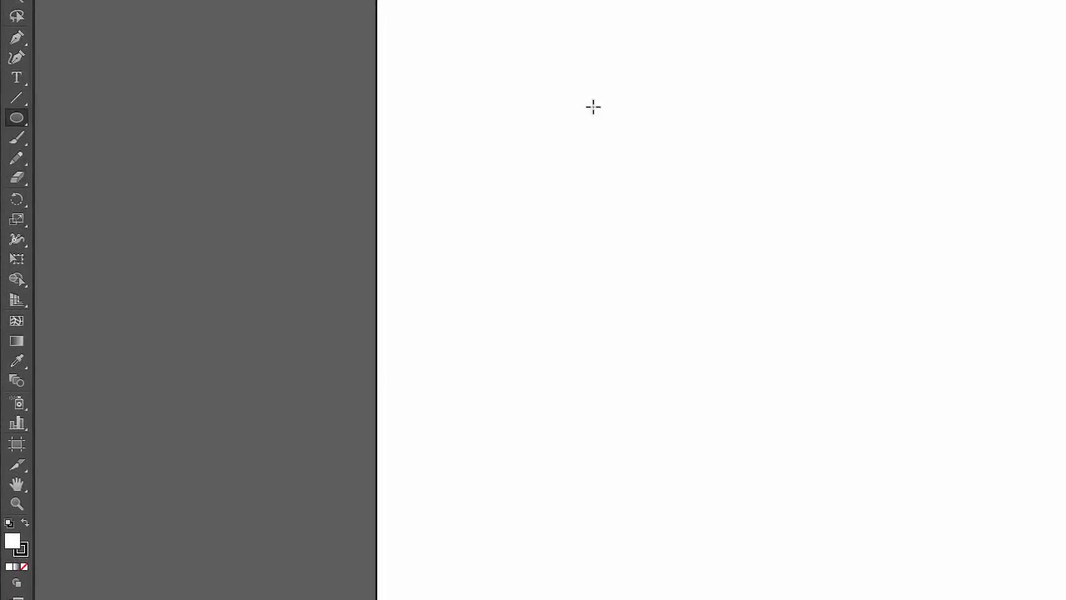
mouse_move(664, 85)
left_mouse_down()
mouse_move(771, 154)
mouse_move(1065, 489)
mouse_move(1065, 599)
left_mouse_up()
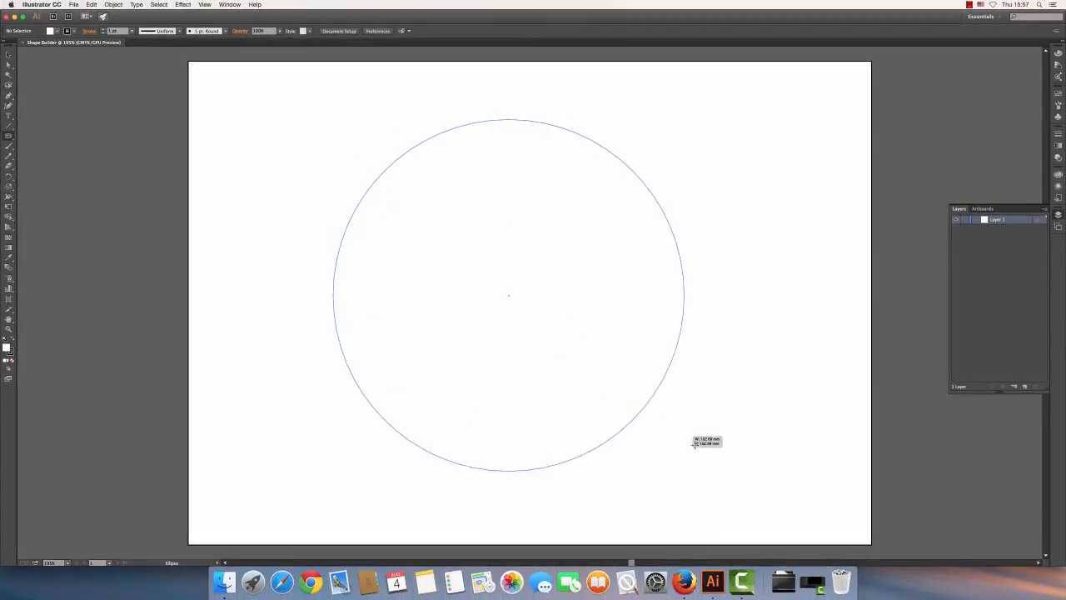
left_click_drag(694, 444, 741, 396)
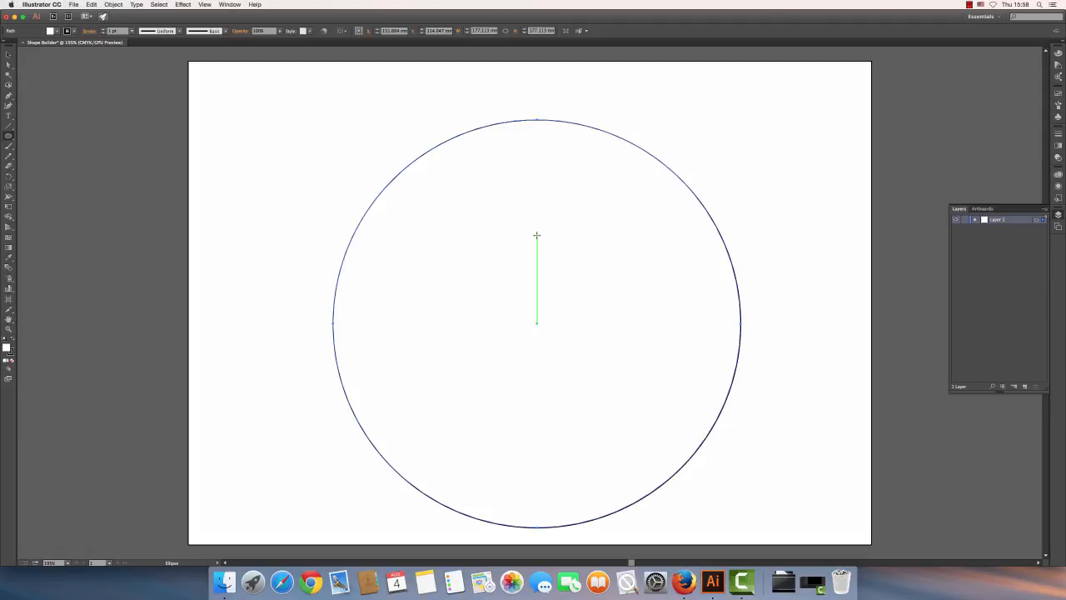
Step: Draw a second circle of about 89 mm, half the large one's diameter, centred horizontally and touching its top edge
left_click_drag(536, 236, 619, 121)
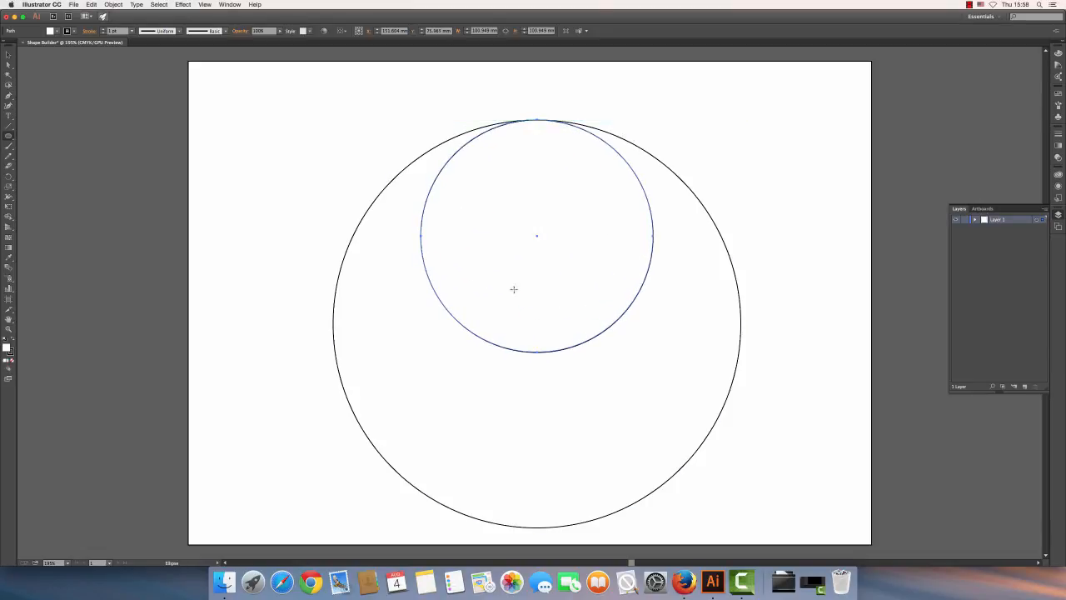
key("v")
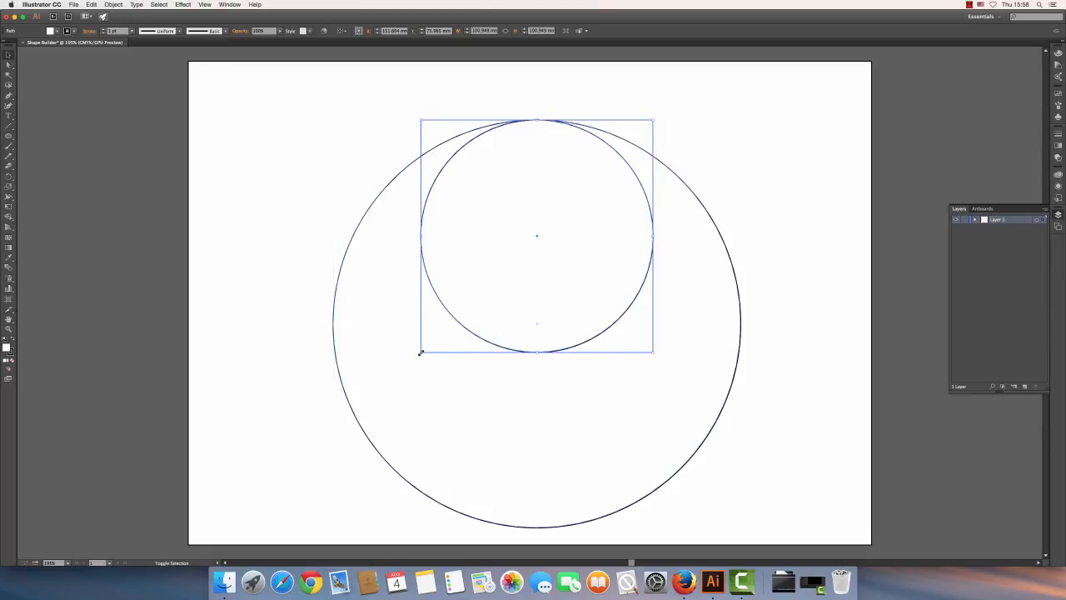
left_click_drag(420, 352, 433, 326)
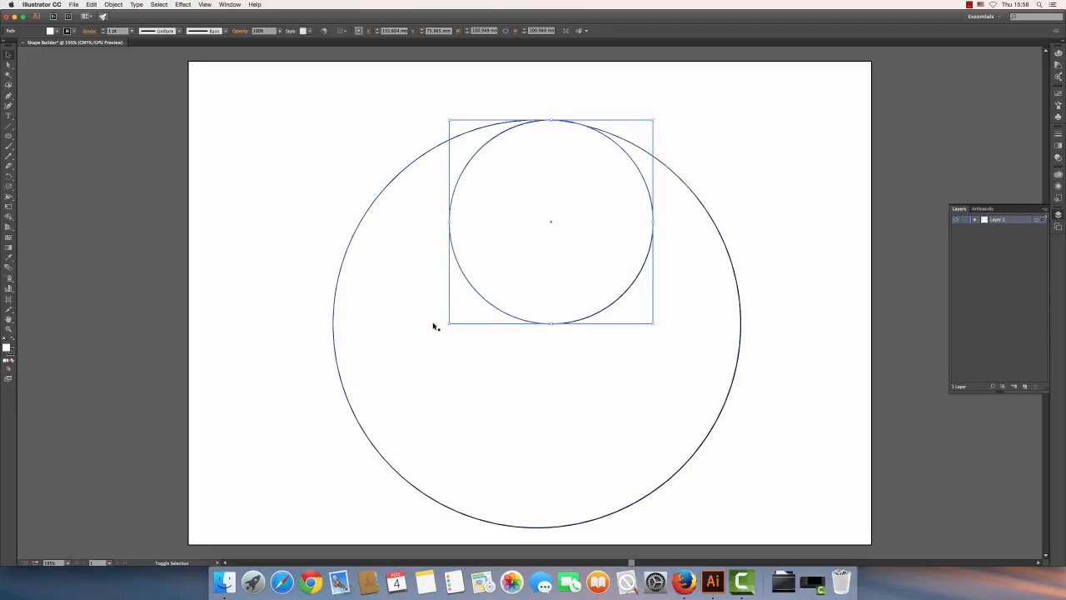
left_click_drag(556, 231, 542, 231)
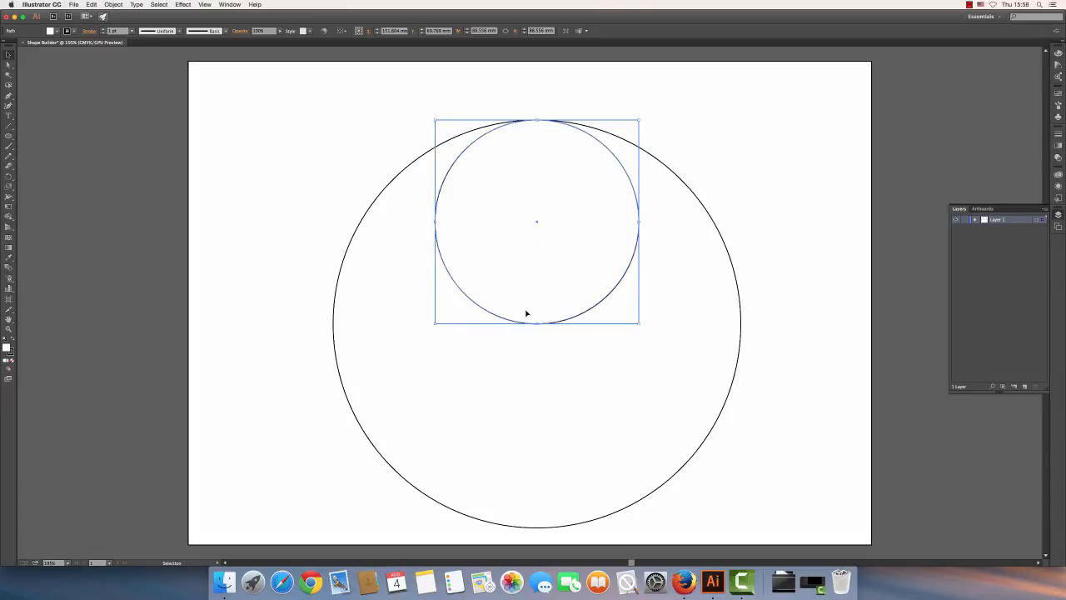
Step: Duplicate the half-size circle straight down so the copy fills the lower half of the large circle
left_click(564, 371)
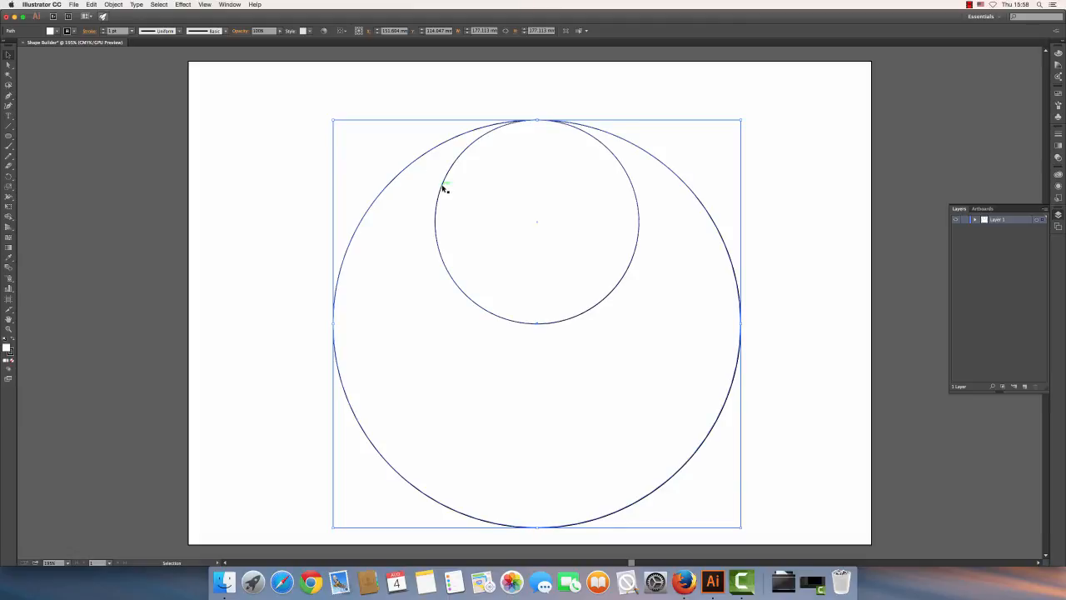
left_click_drag(443, 187, 443, 393)
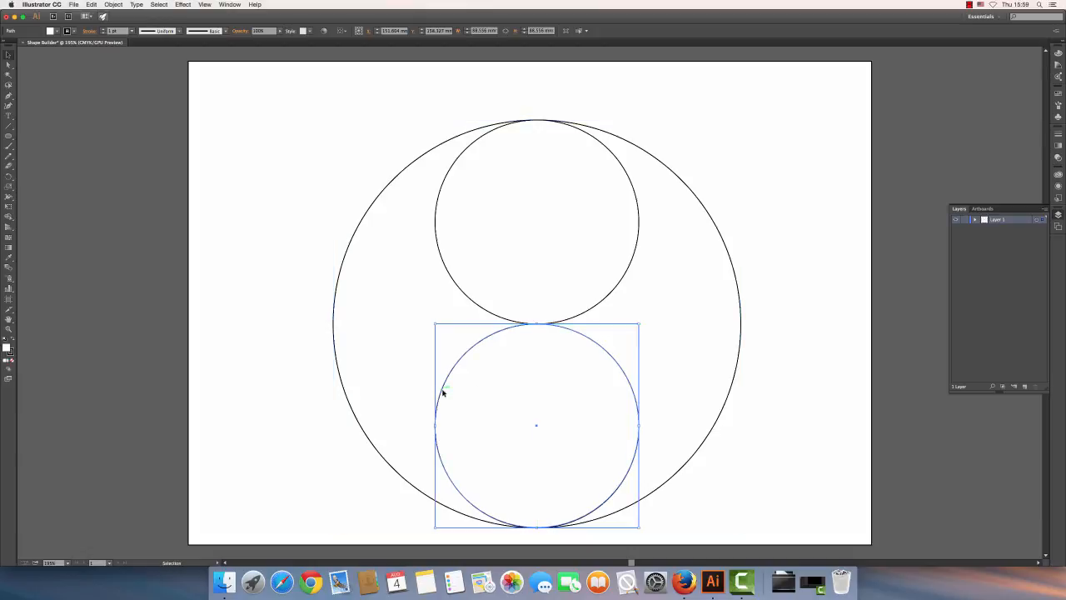
left_click(422, 275)
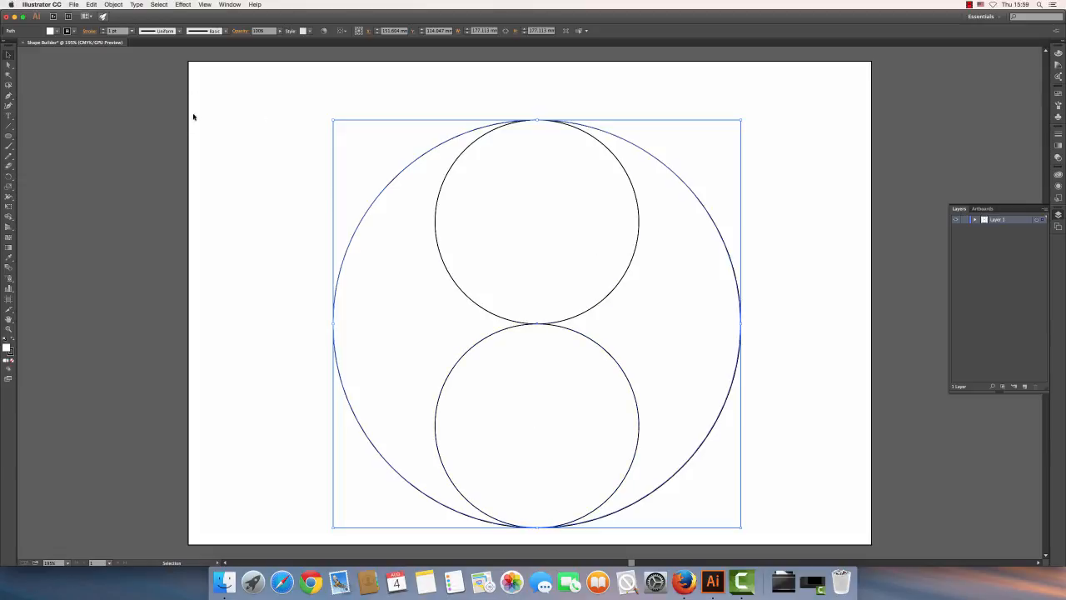
Step: Draw a circle of about 27 mm near the top of the upper medium circle and copy it straight down into the lower one
left_click(8, 137)
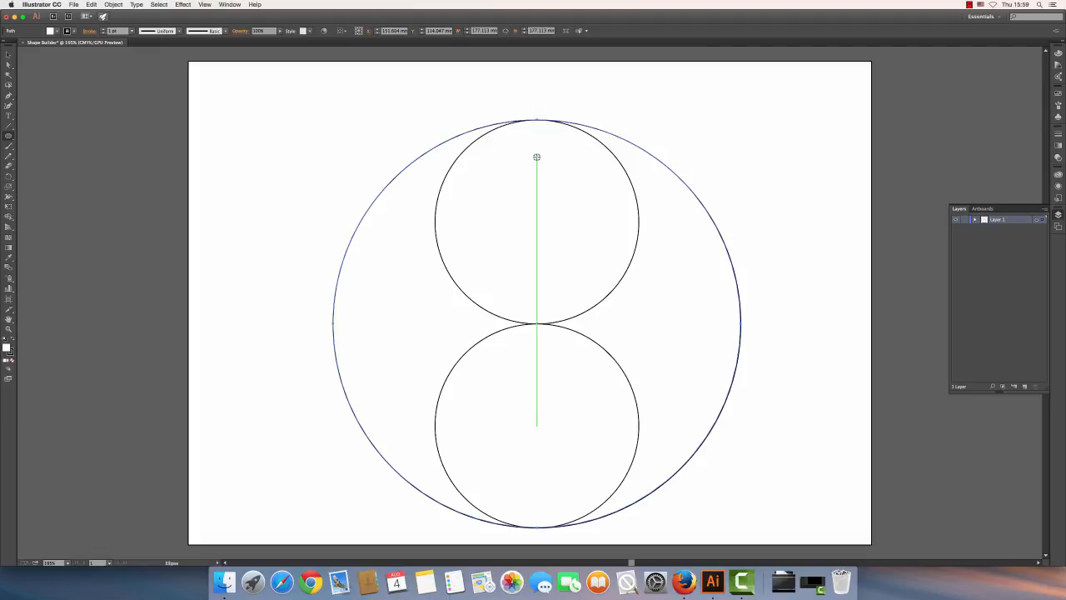
left_click_drag(537, 157, 568, 131)
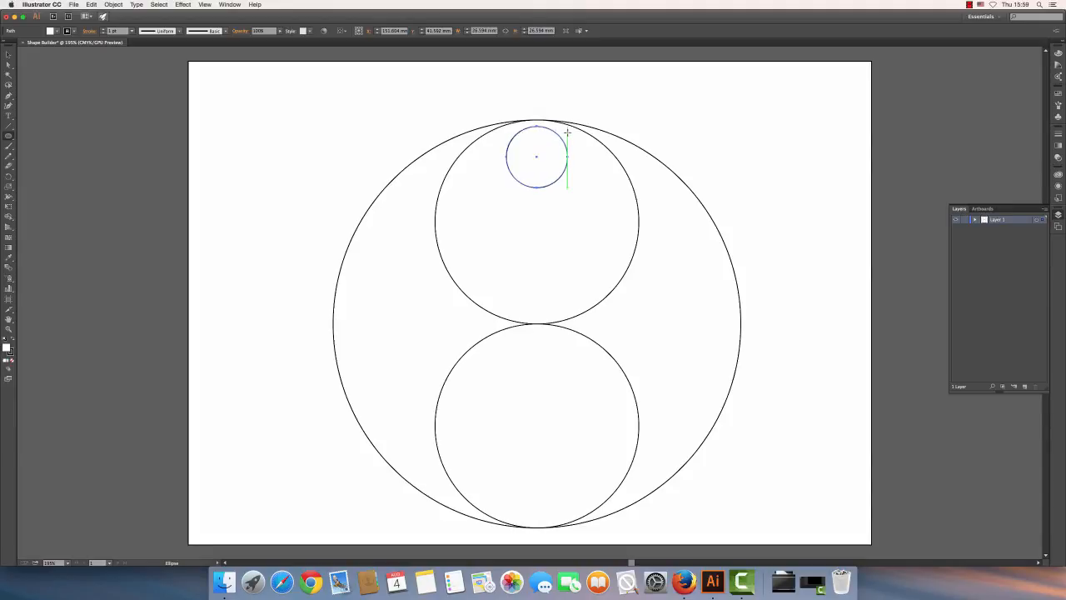
left_click(9, 55)
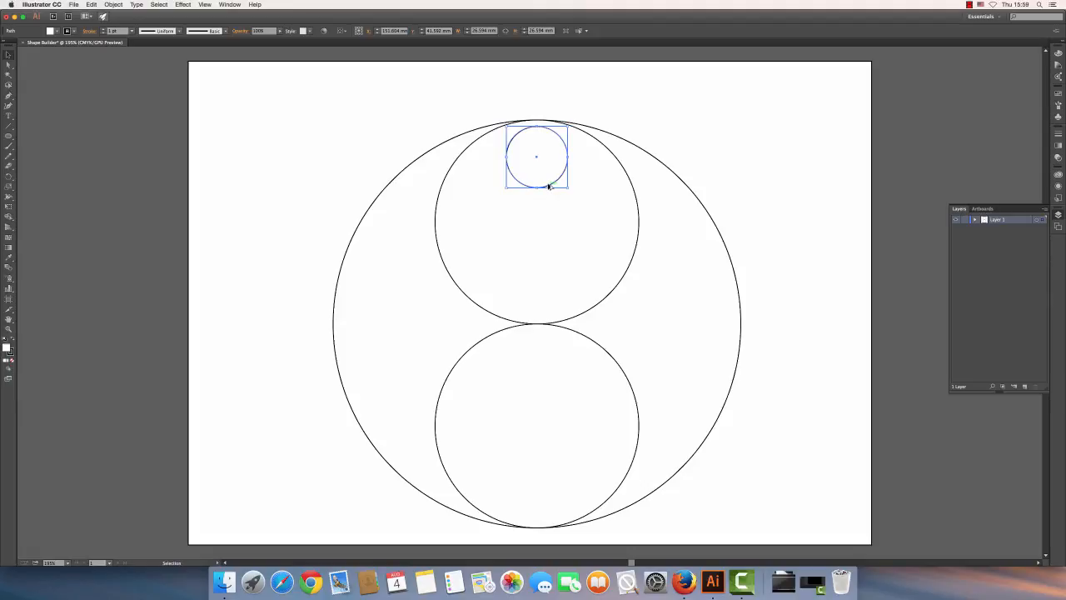
left_click_drag(549, 187, 550, 516)
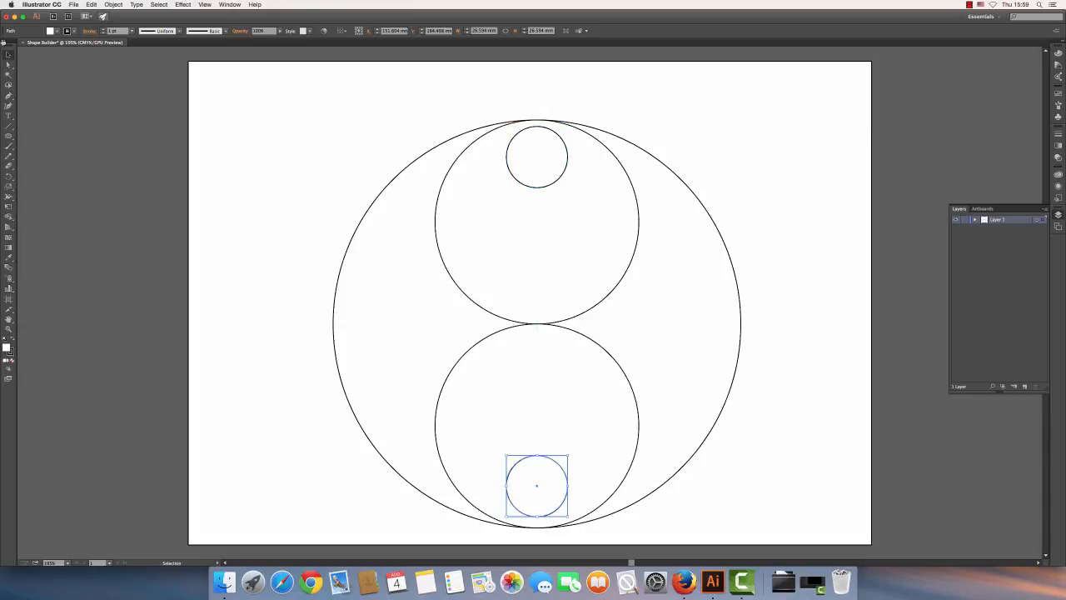
left_click(114, 120)
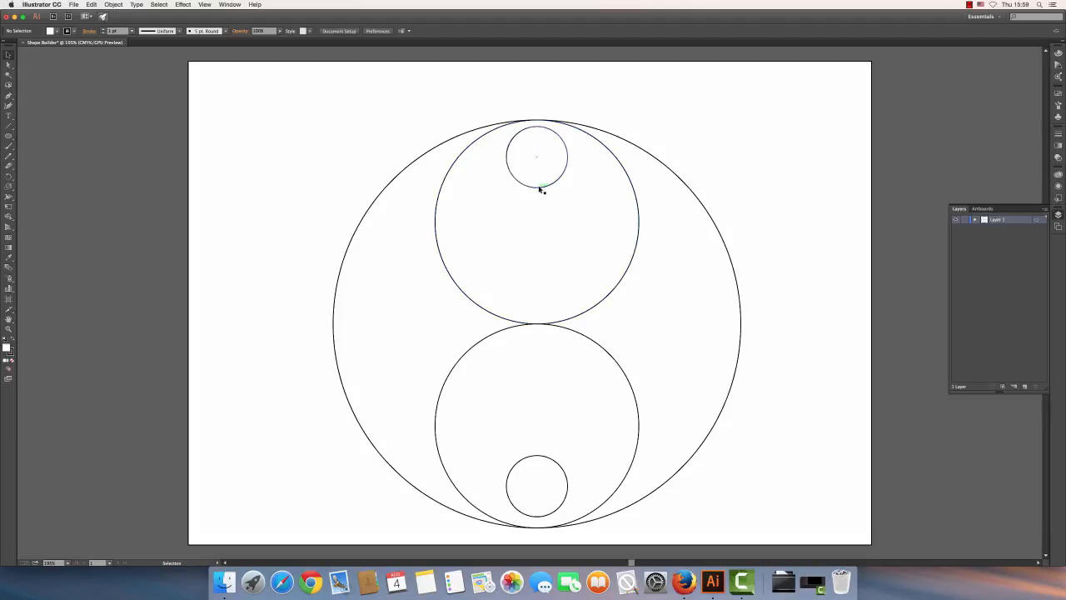
Step: Move the two small circles to the centres of the upper and lower medium circles and clear the selection
left_click_drag(540, 195, 542, 256)
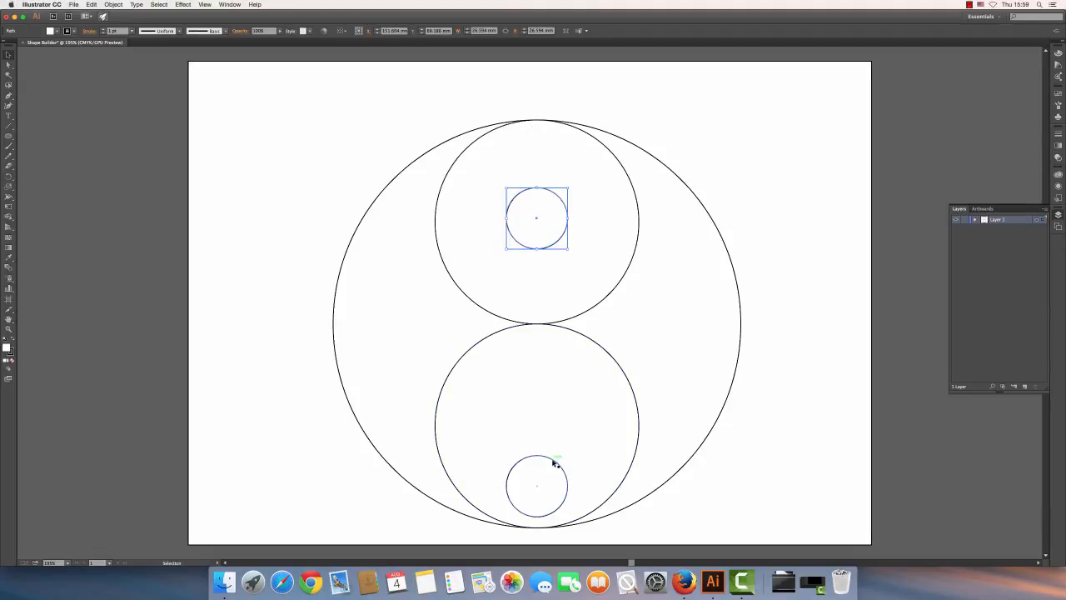
left_click_drag(552, 460, 557, 401)
left_click(562, 375)
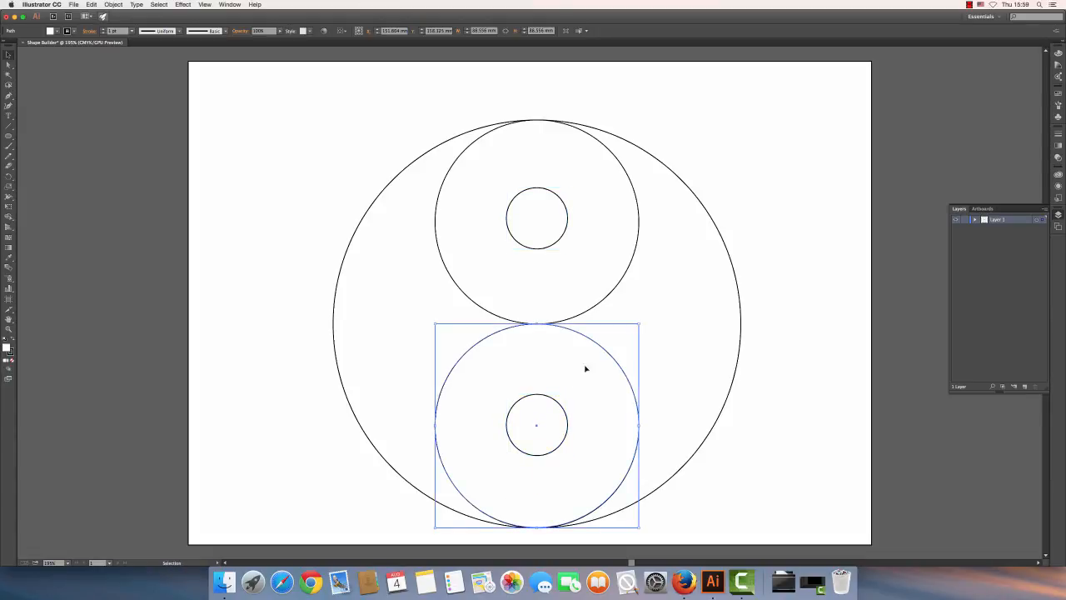
left_click(671, 321)
left_click(778, 392)
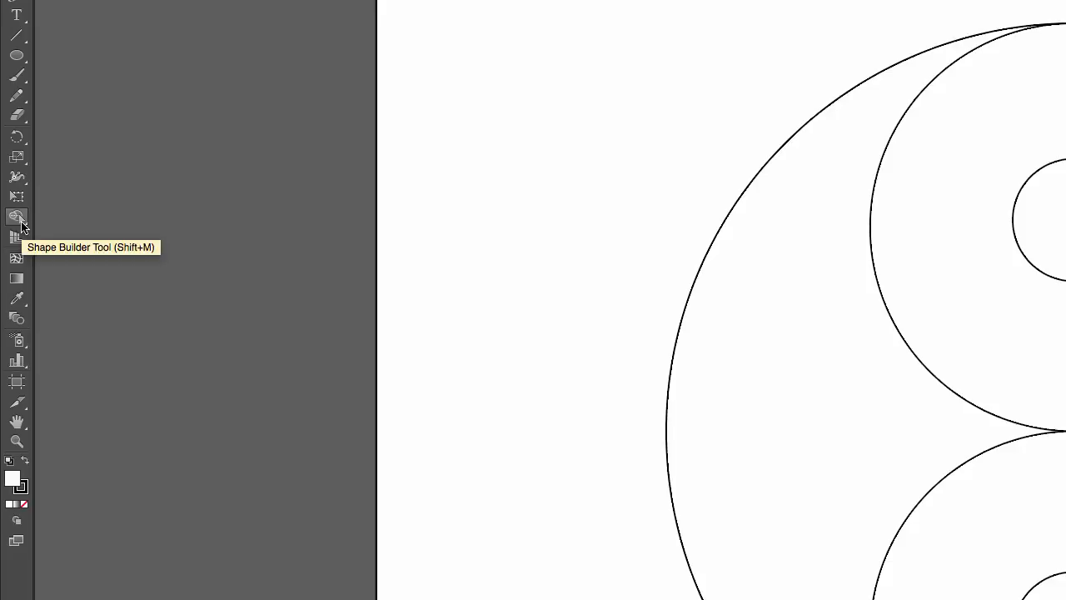
Step: Select all five circles and activate the Shape Builder tool
left_click(20, 221)
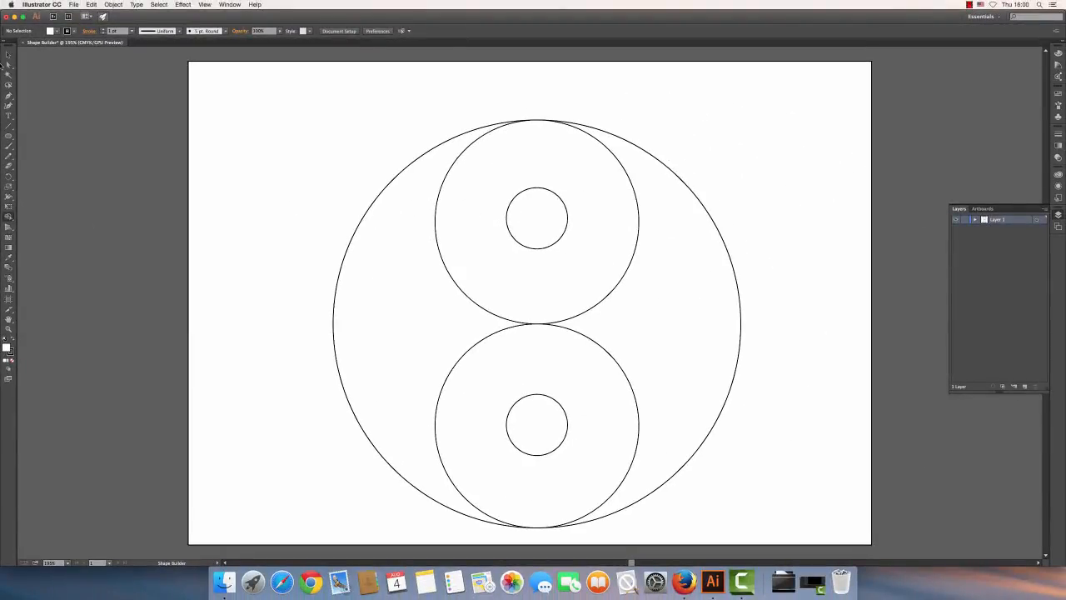
left_click(8, 56)
left_click_drag(264, 104, 768, 530)
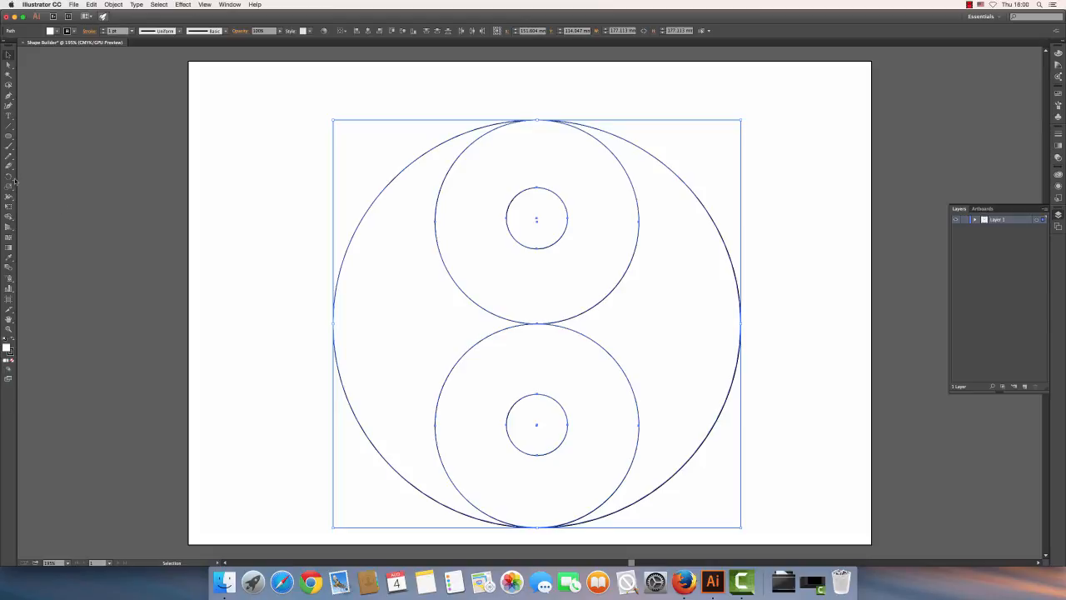
left_click(8, 216)
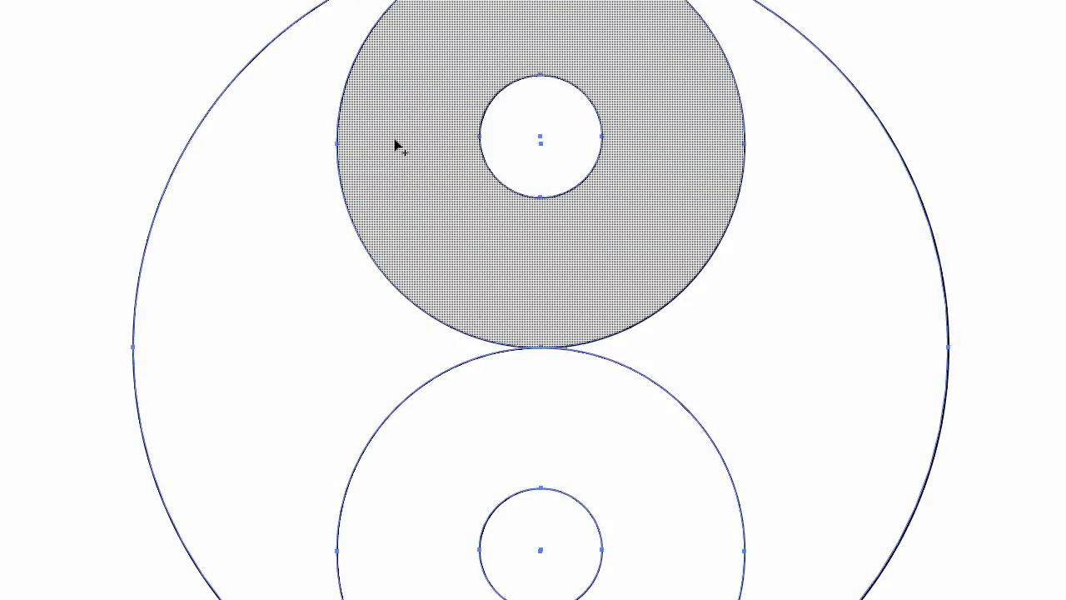
Step: Try merging the upper ring with the outer region on its left using Shape Builder, and undo the merge
mouse_move(397, 144)
left_mouse_down()
mouse_move(316, 232)
mouse_move(424, 269)
left_mouse_up()
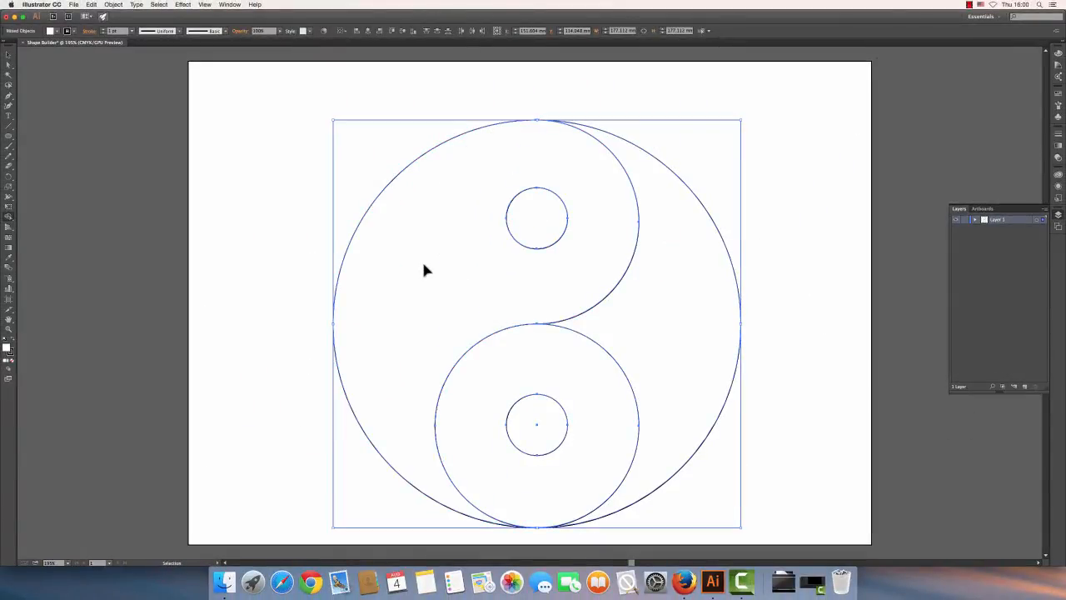
key("super+z")
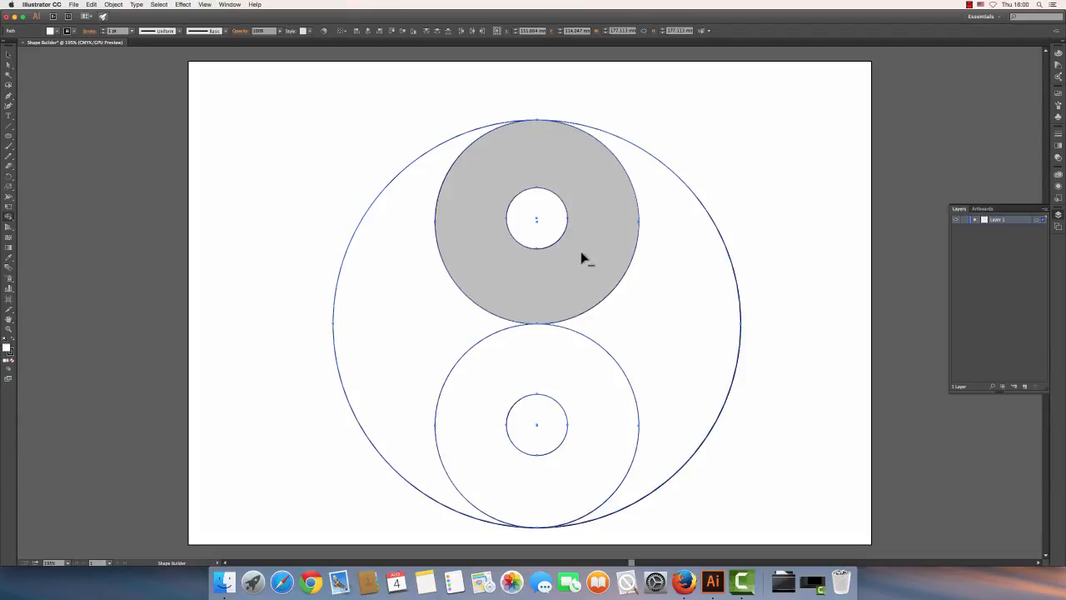
Step: Subtract the upper ring-shaped region around the small circle with the Shape Builder tool
left_click(475, 250)
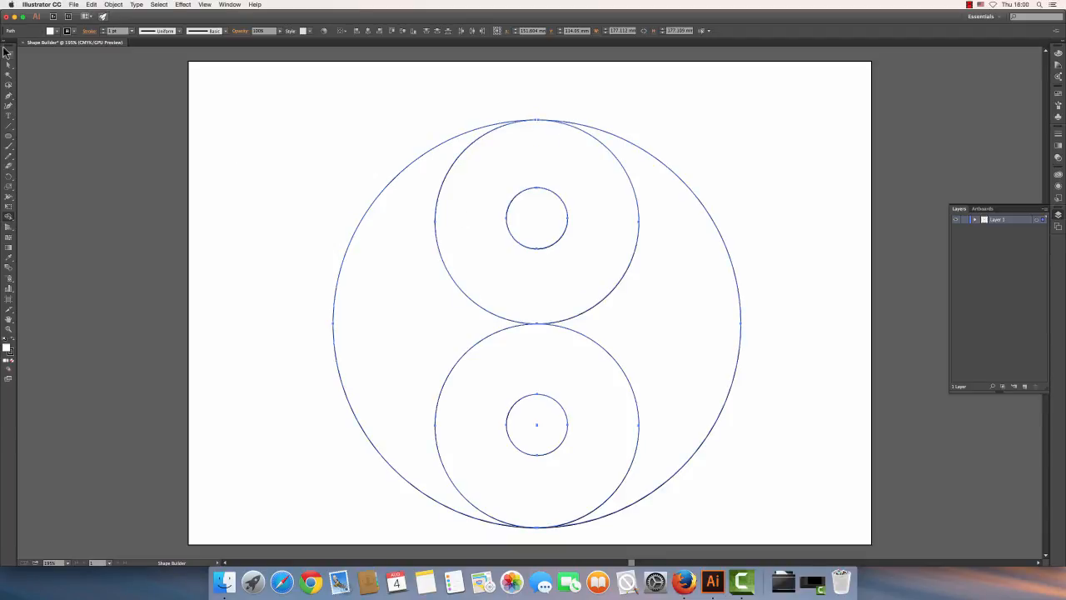
Step: Draw an ellipse about 77 by 45 mm over the large circle's upper-left edge and move its path to the bottom of Layer 1
left_click(9, 137)
left_click_drag(358, 107, 535, 210)
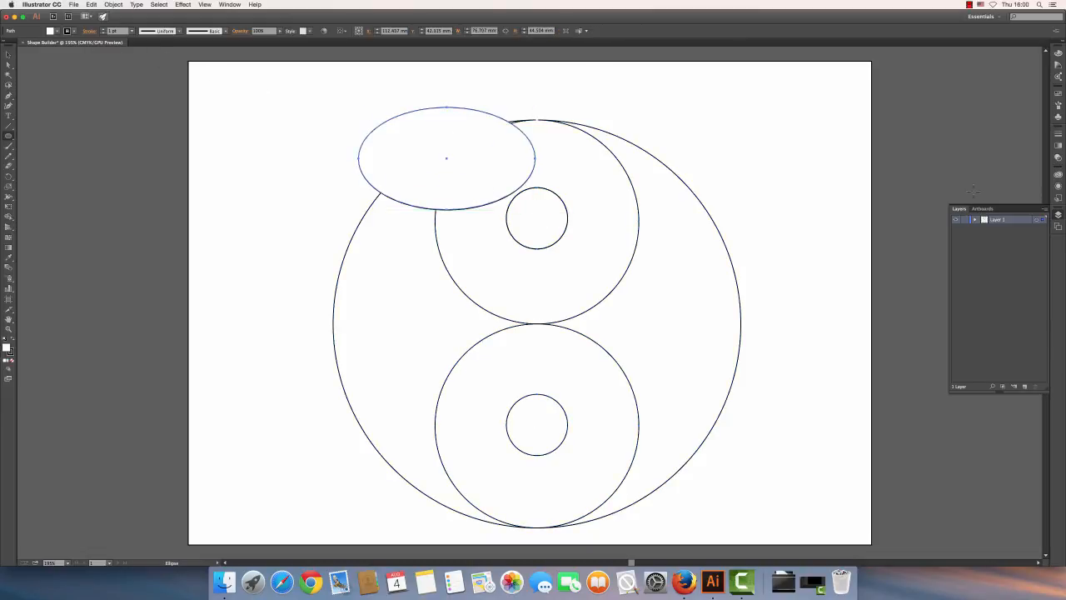
left_click(976, 220)
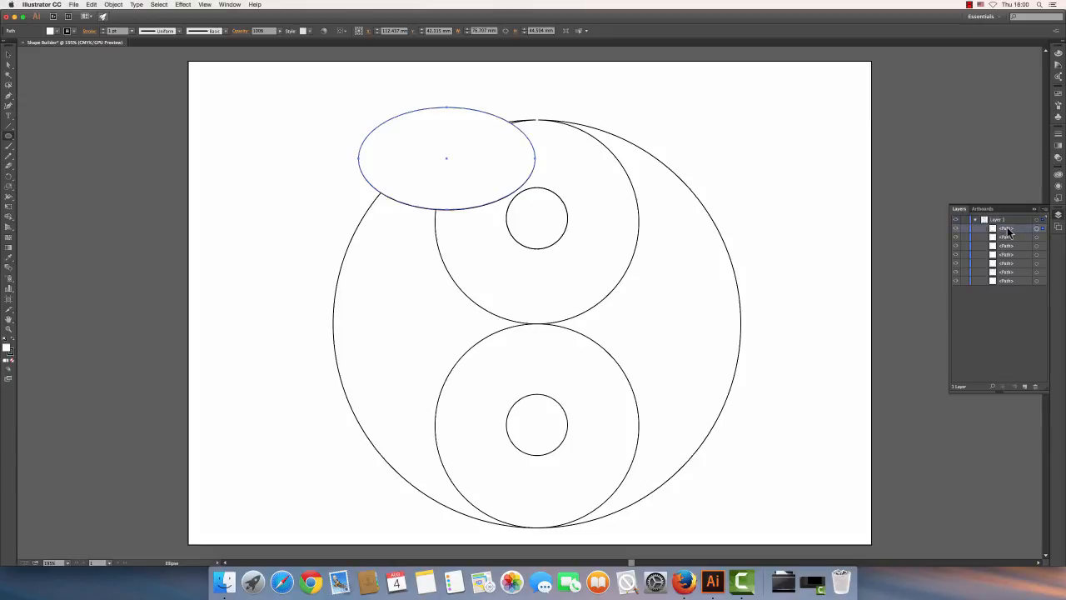
left_click_drag(1016, 296, 1013, 288)
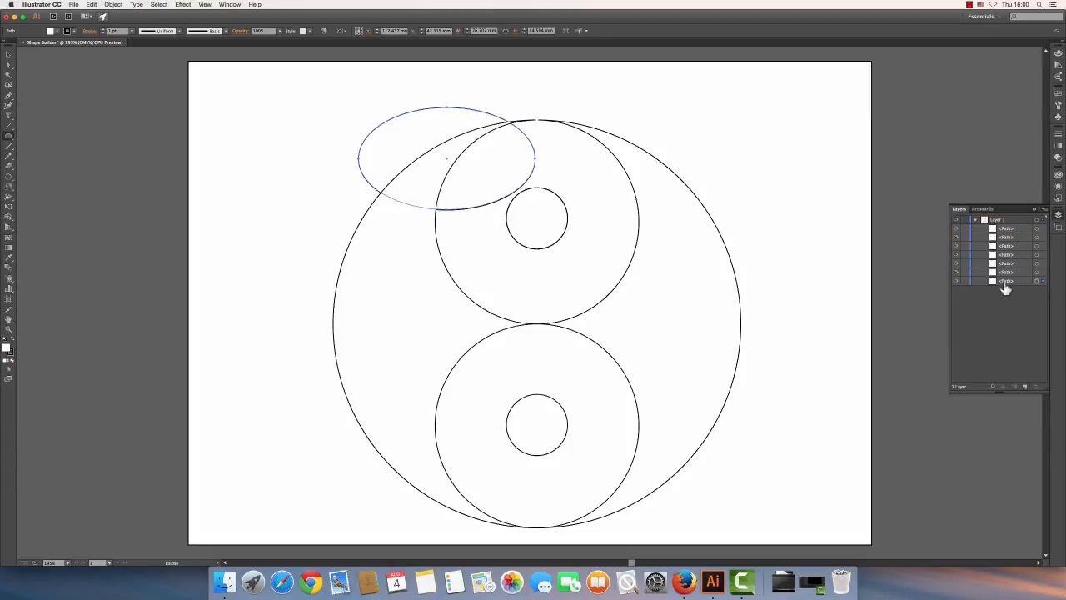
Step: Fill the ellipse at the large circle's upper-left edge with yellow and deselect it
left_click(7, 55)
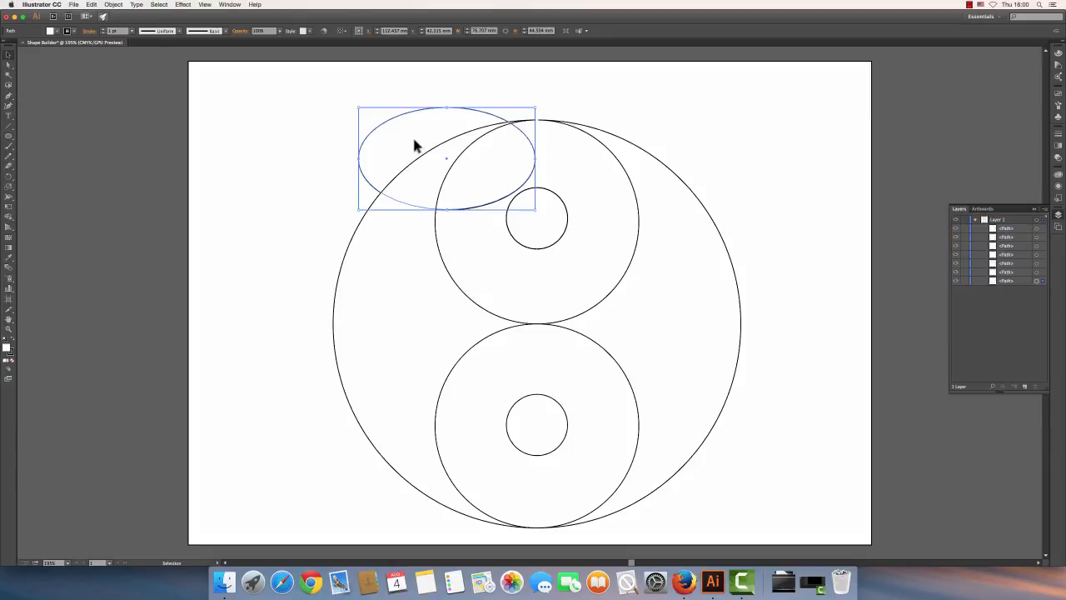
left_click(58, 32)
left_click(31, 46)
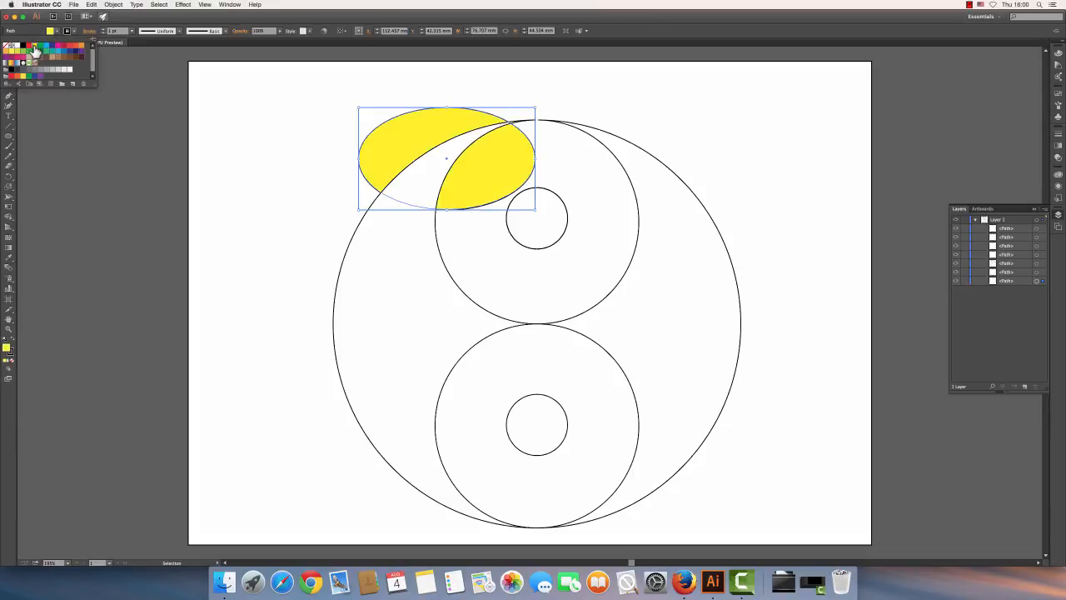
left_click(140, 118)
left_click(174, 123)
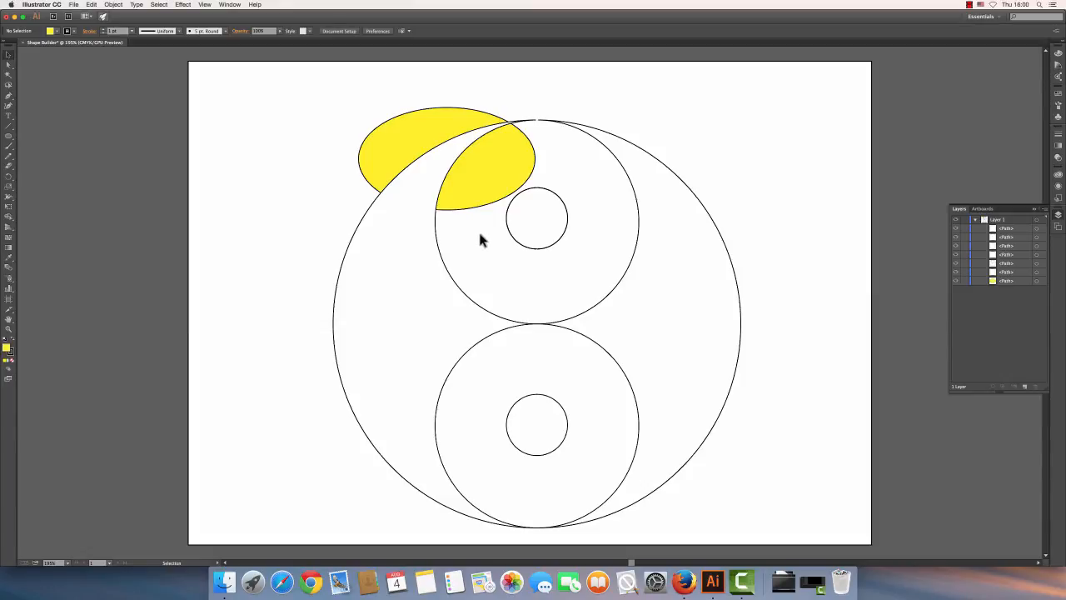
Step: Undo the yellow fill, the ellipse and the ring subtraction to restore the five original circles, and leave nothing selected
key("ctrl+z")
key("ctrl+z")
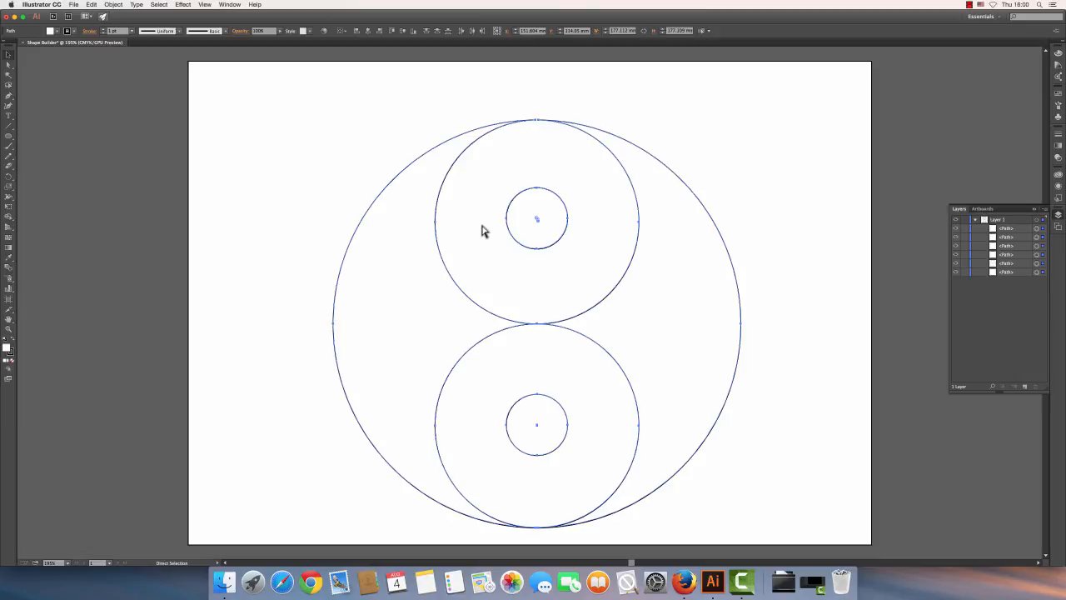
key("v")
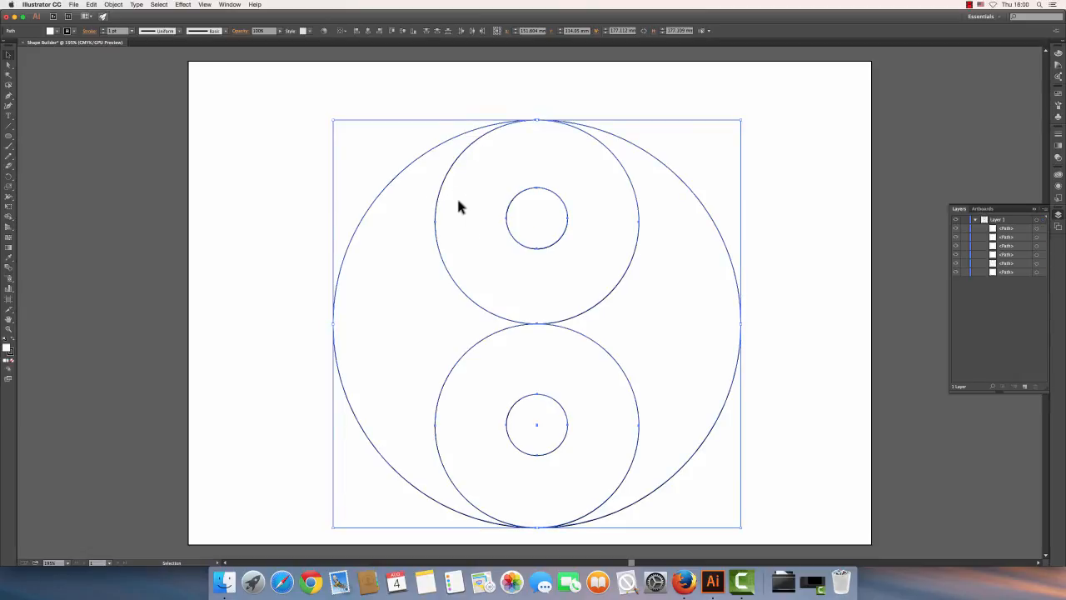
left_click(308, 159)
key("a")
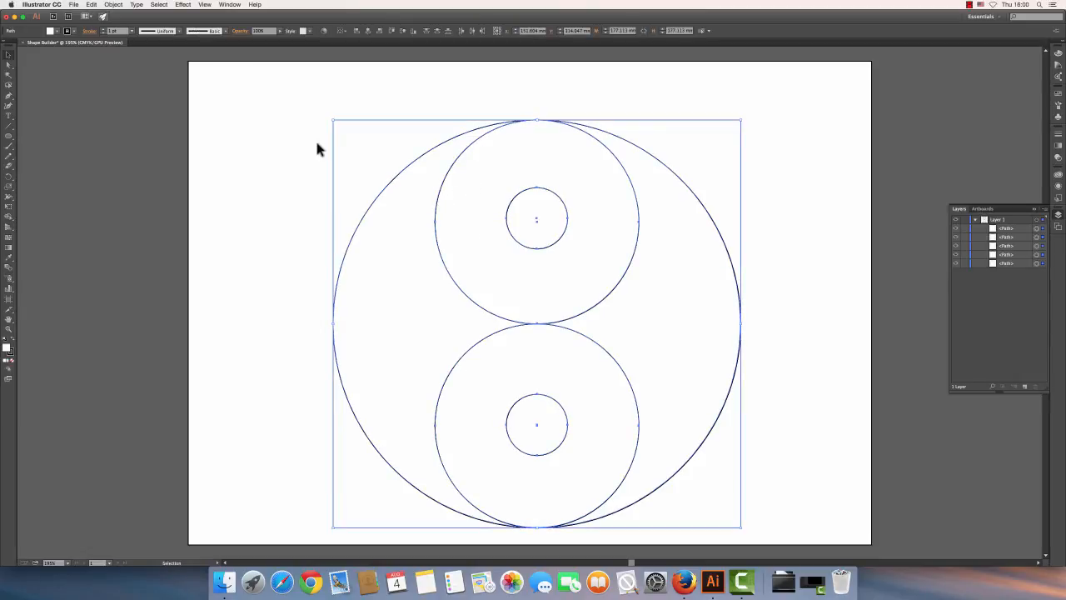
left_click(316, 142)
left_click(457, 175)
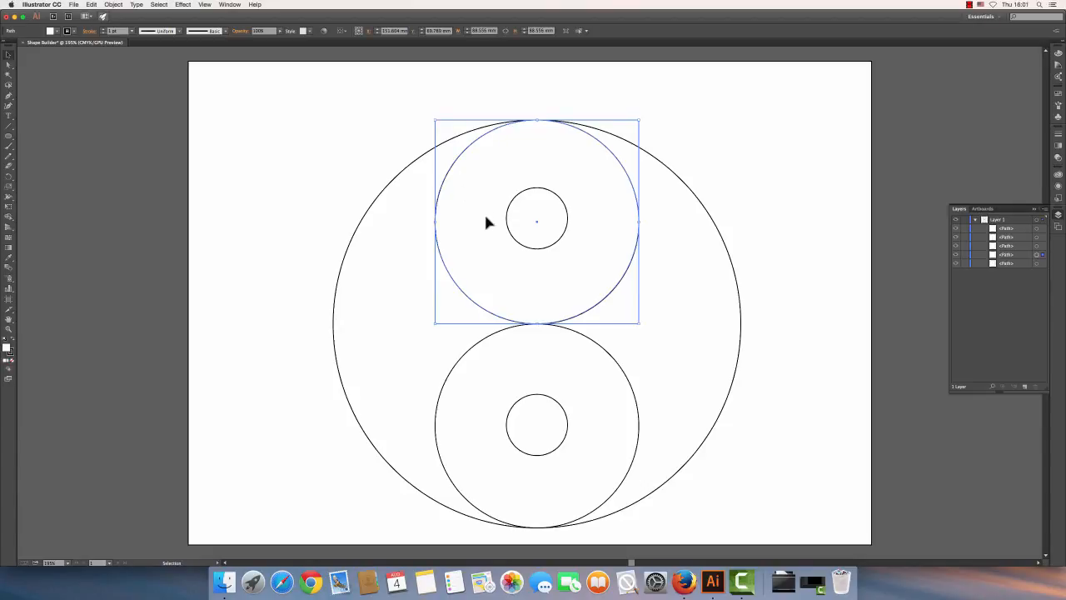
left_click(357, 111)
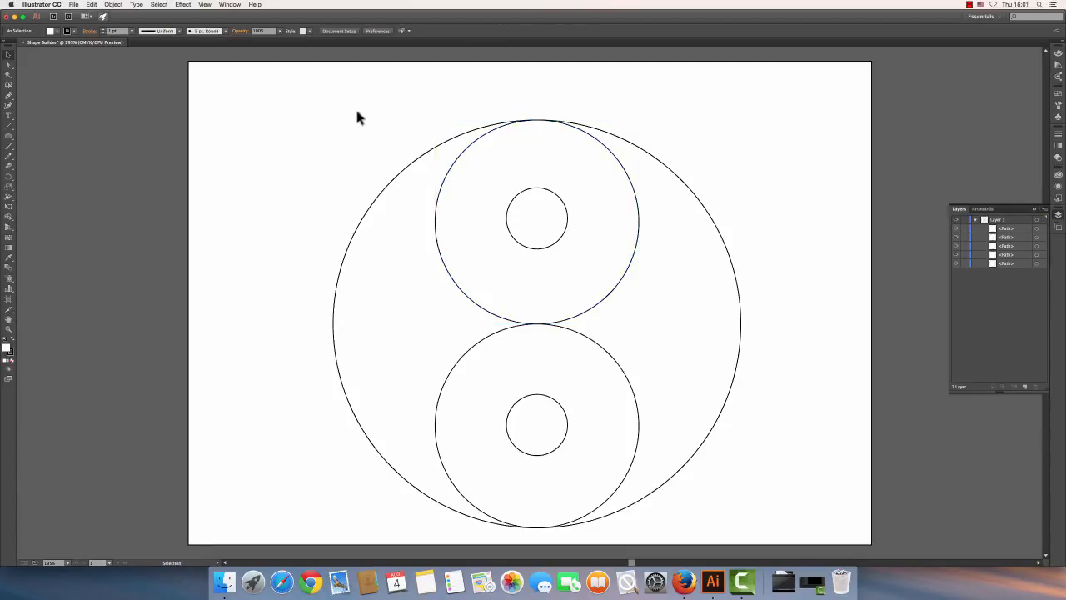
Step: Select all five circles and use Shape Builder to merge the upper ring with the outer-left region and the lower ring with the outer-right region
left_click_drag(289, 110, 776, 539)
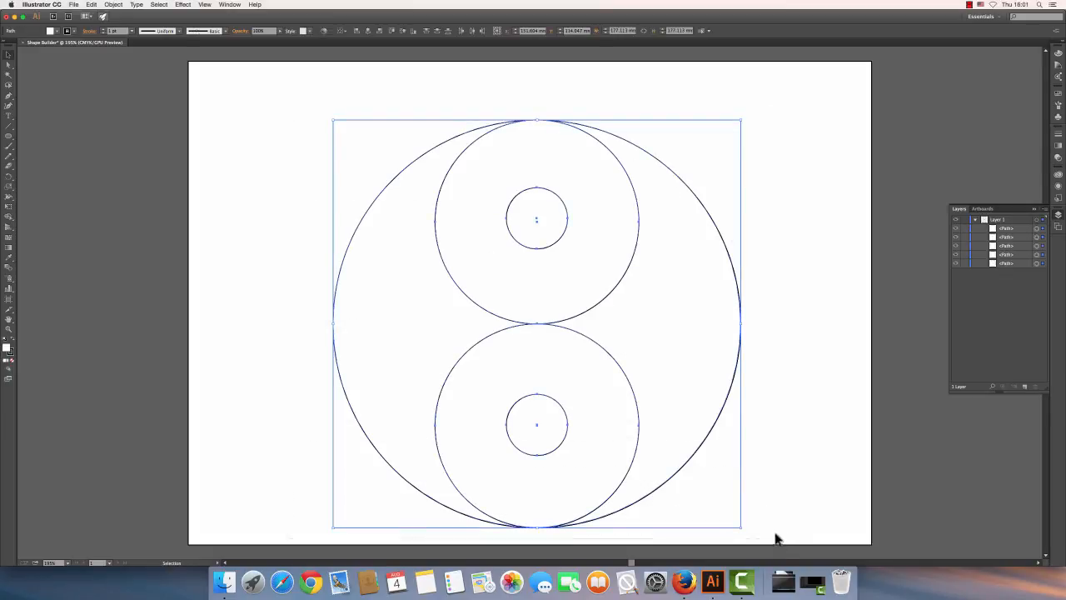
left_click(9, 216)
left_click_drag(442, 252, 412, 278)
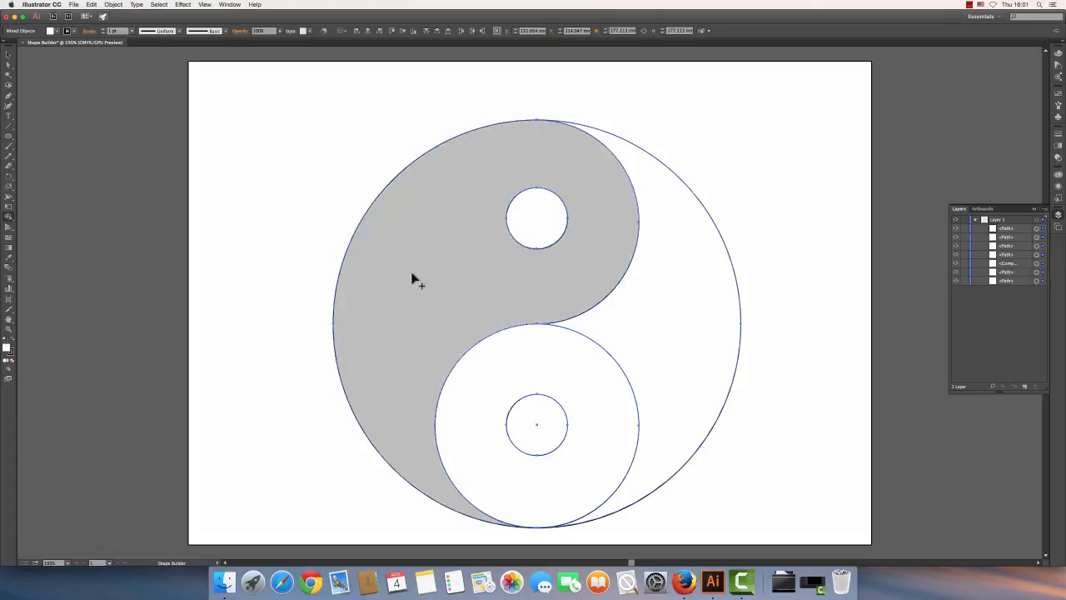
left_click_drag(590, 376, 683, 315)
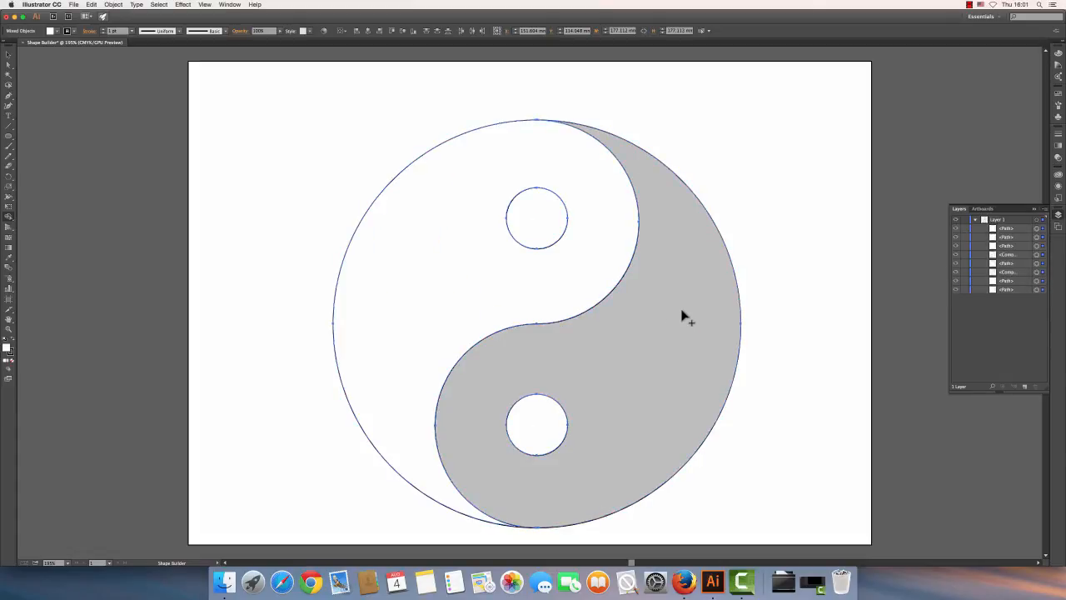
Step: Try filling all the selected shapes with black, undo the fill and deselect everything
left_click(9, 54)
key("super+a")
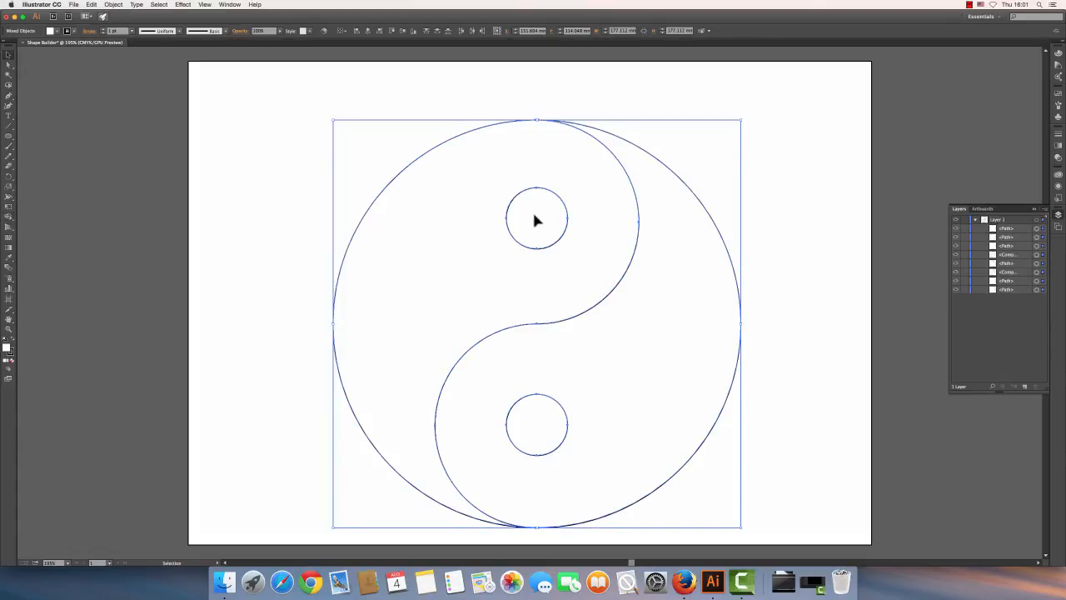
left_click(52, 31)
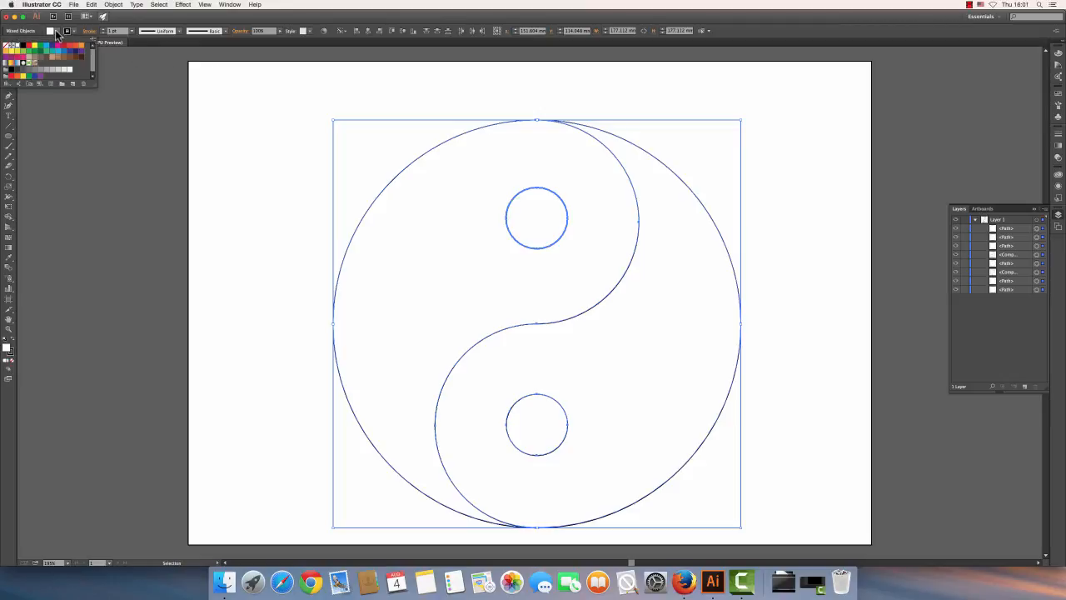
left_click(22, 45)
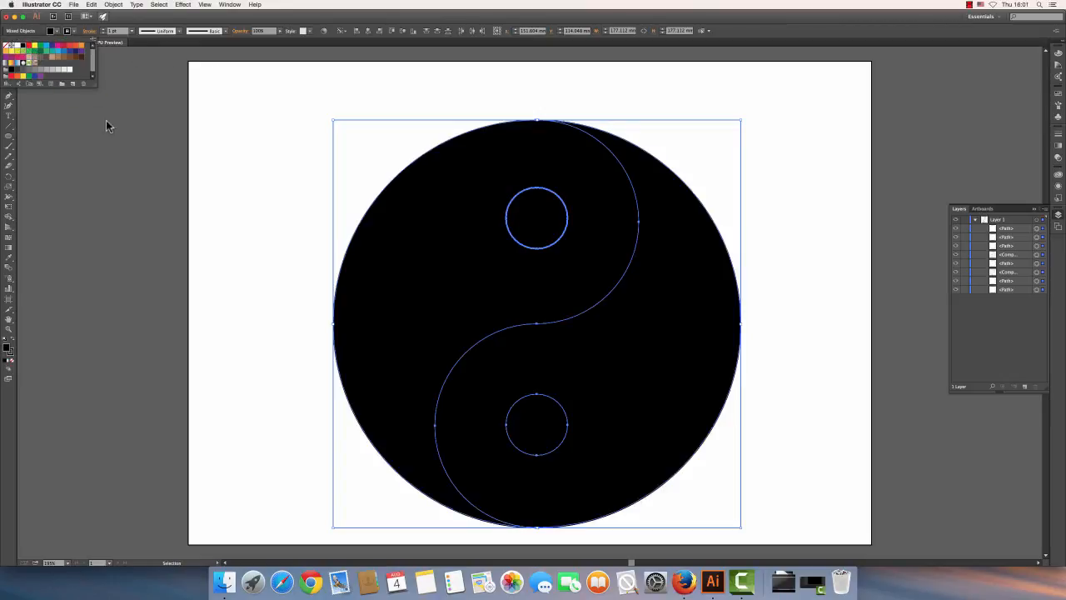
left_click(260, 150)
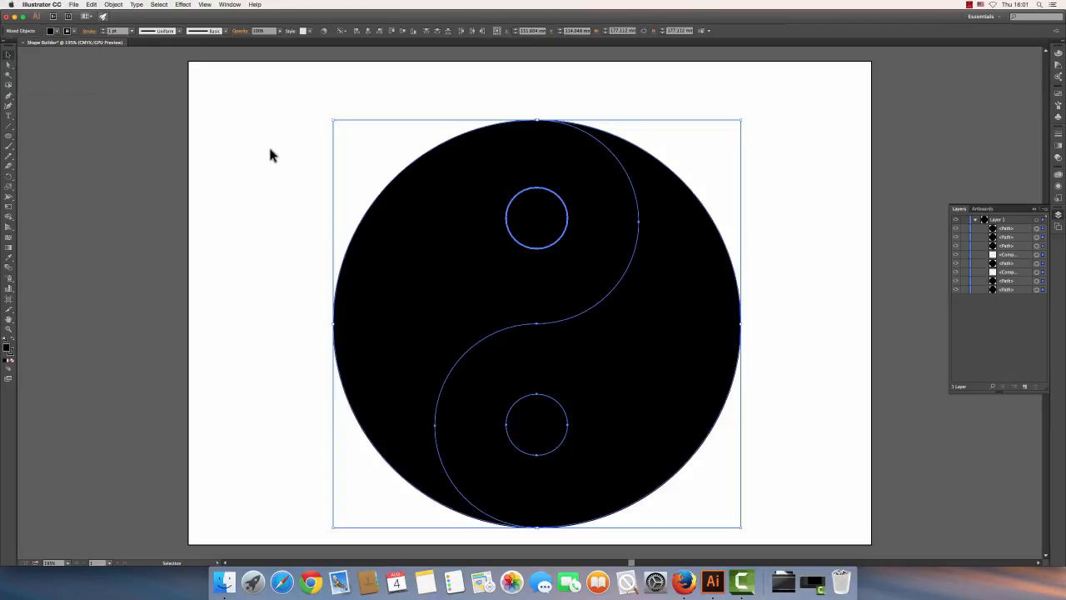
key("super+z")
left_click(281, 157)
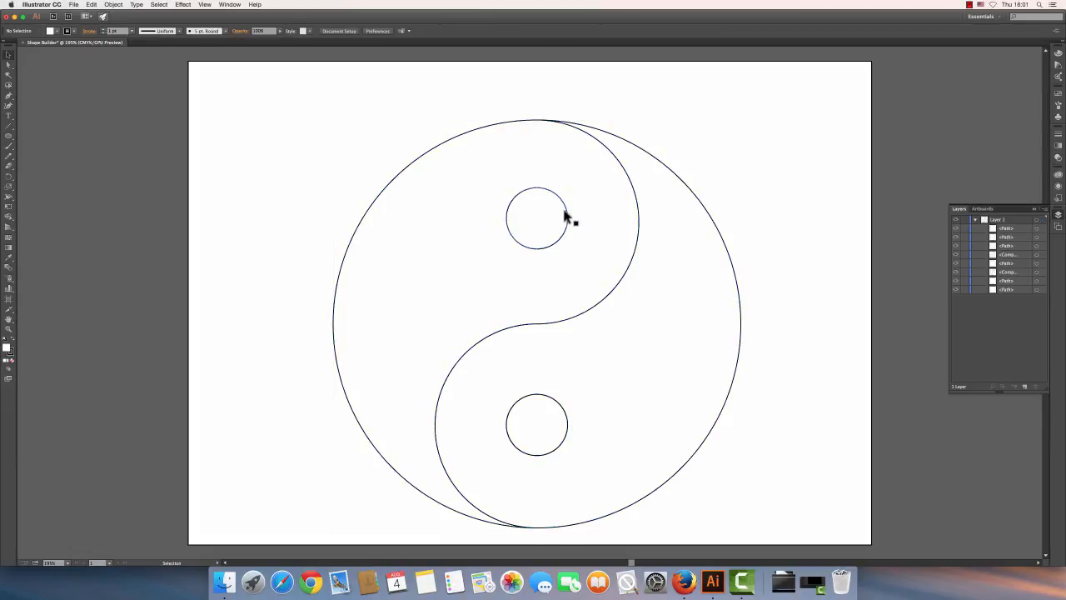
Step: Fill the small upper circle of the yin-yang with black
left_click(554, 199)
left_click(57, 32)
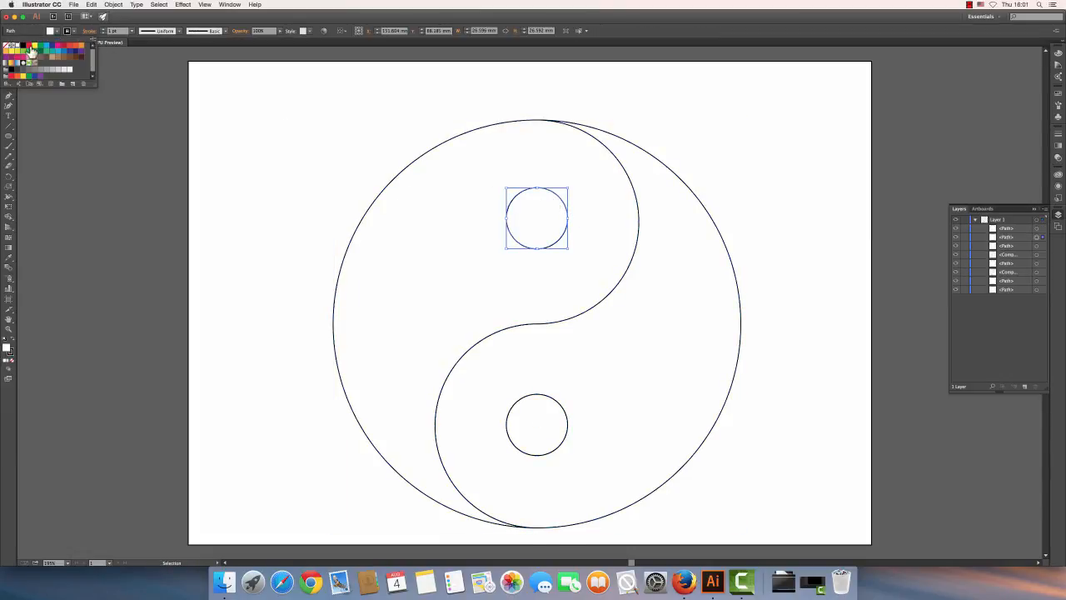
left_click(24, 52)
left_click(139, 117)
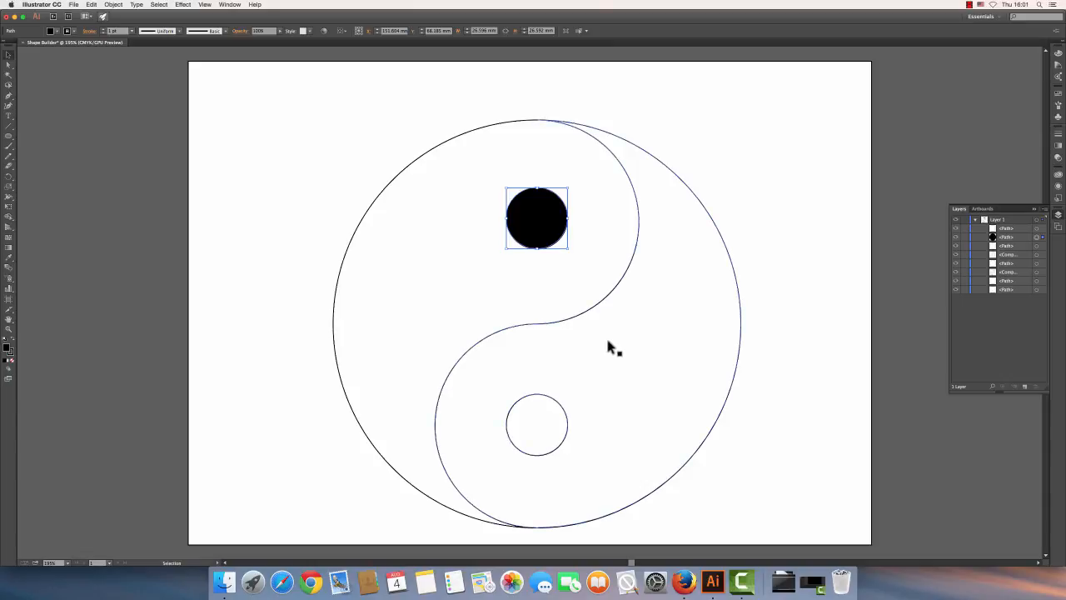
Step: Fill the right-hand teardrop half of the yin-yang with black and deselect it
left_click(609, 347)
left_click(56, 31)
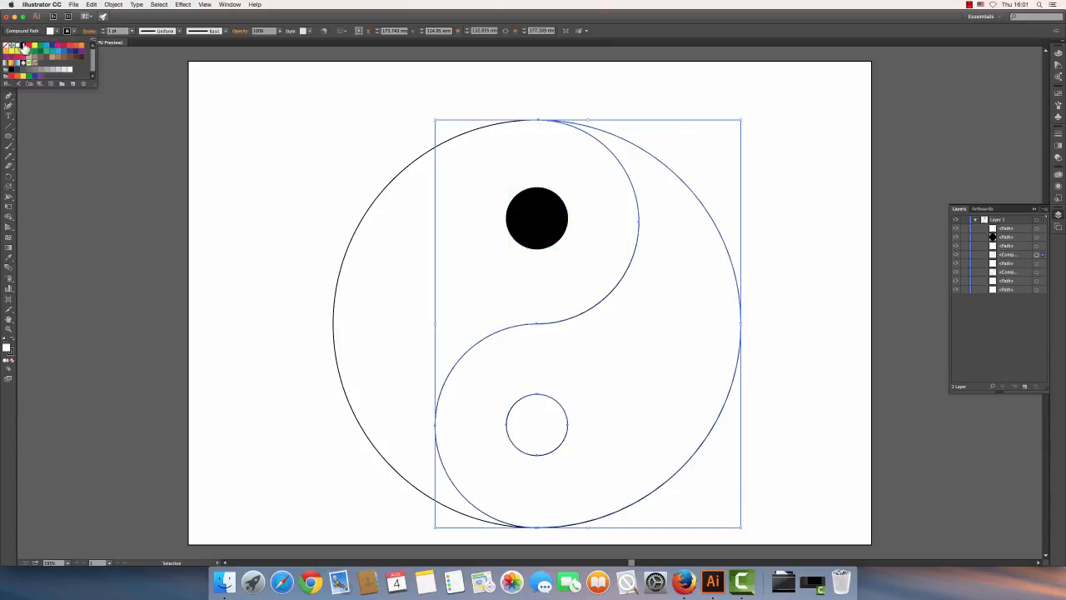
left_click(25, 52)
left_click(250, 170)
left_click(256, 170)
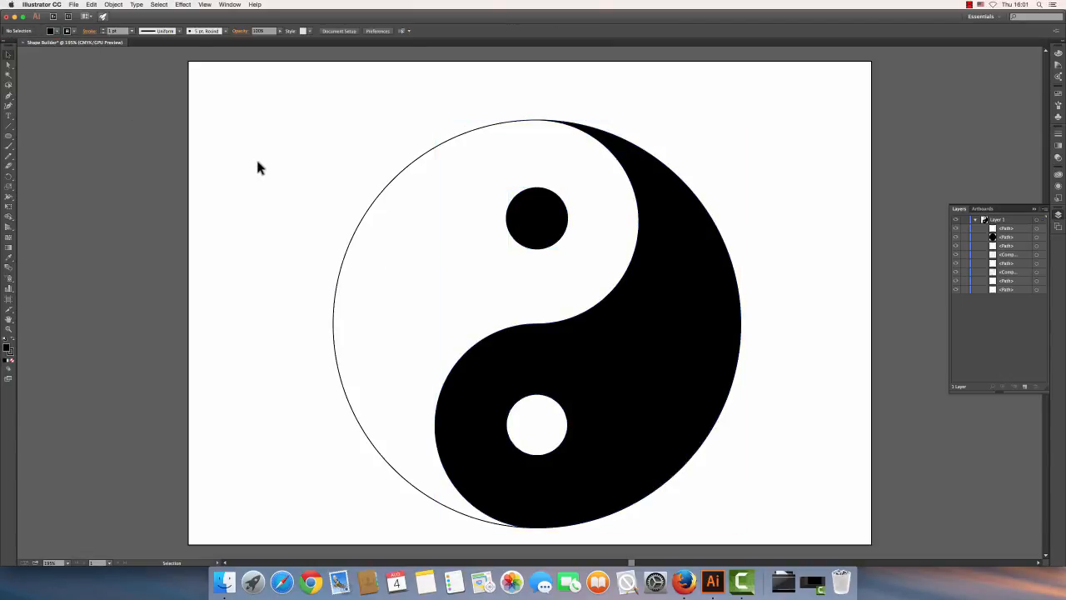